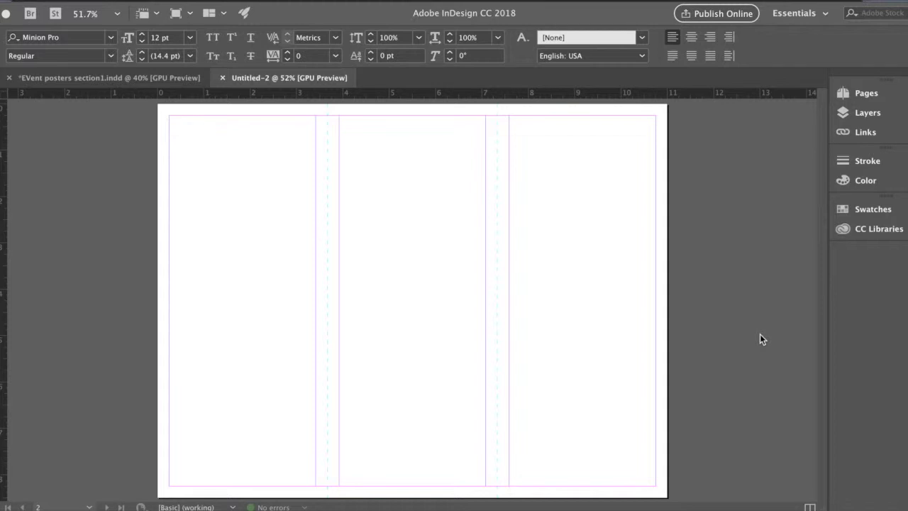
# Review the panel numbering, column guides and fold lines on both pages of the tri-fold brochure
pyautogui.scroll(-5, 723, 344)
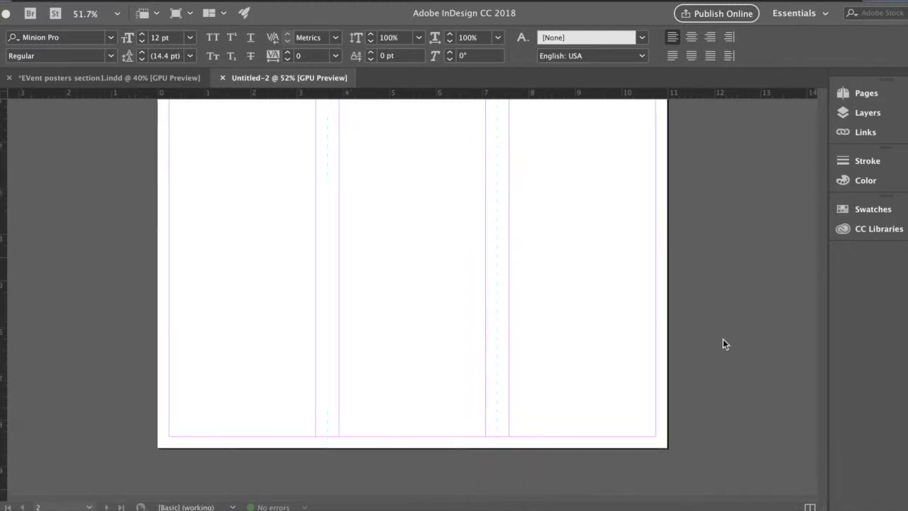
pyautogui.scroll(5, 723, 345)
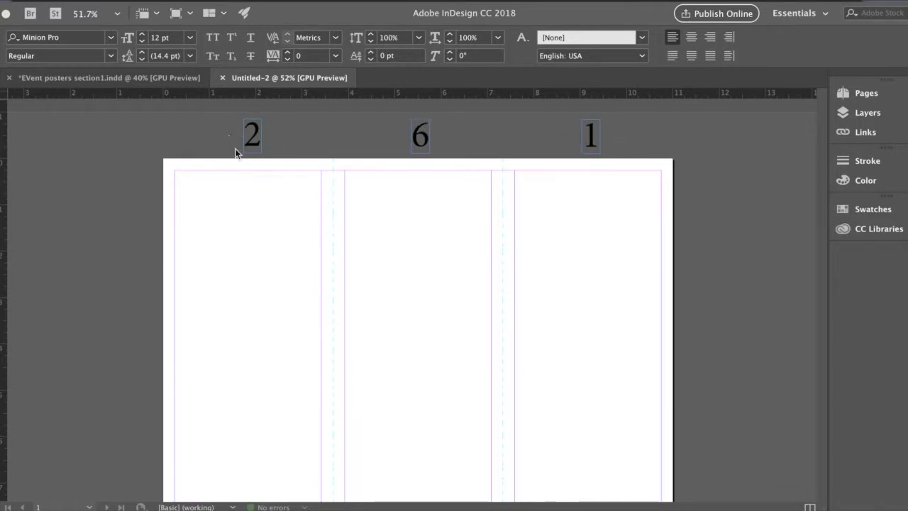
pyautogui.scroll(-3, 725, 318)
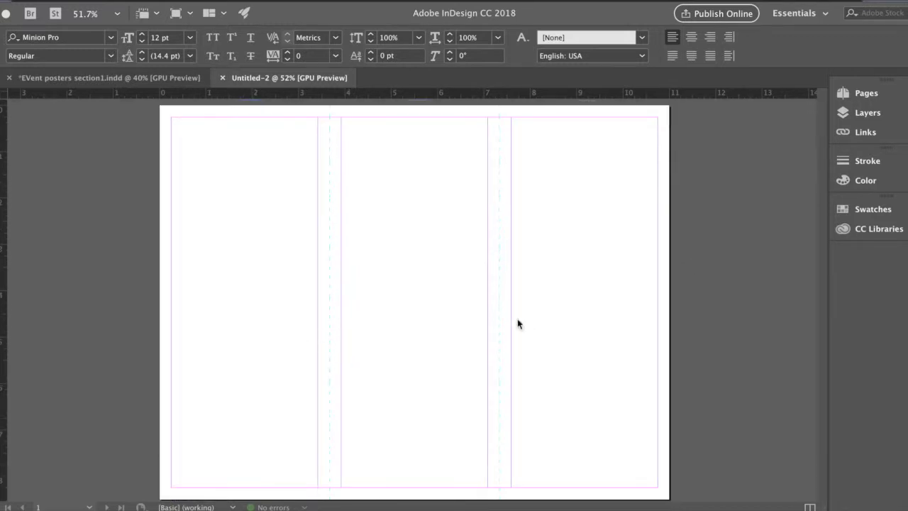
pyautogui.scroll(-15, 614, 376)
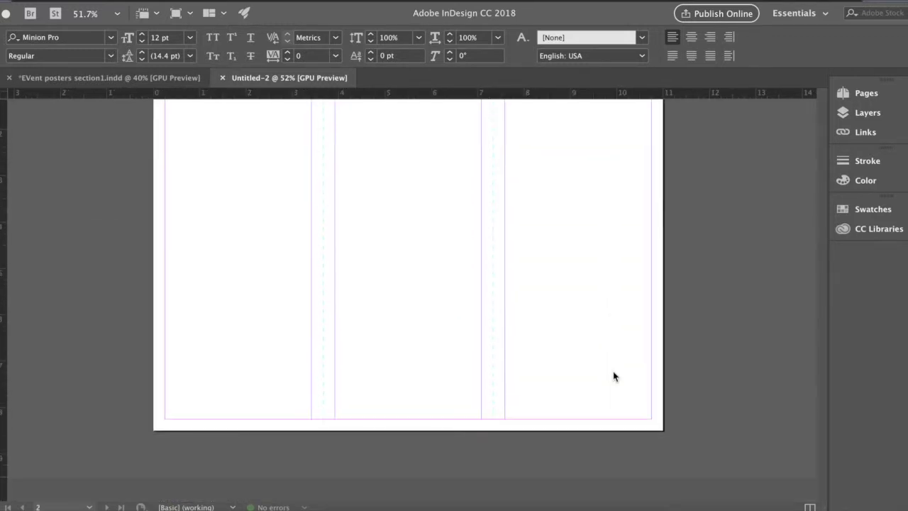
pyautogui.scroll(15, 614, 376)
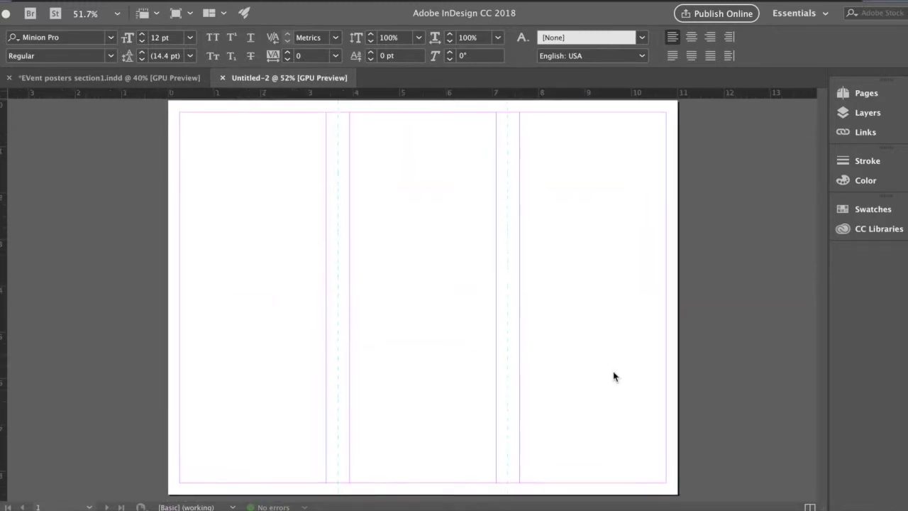
pyautogui.scroll(2, 601, 323)
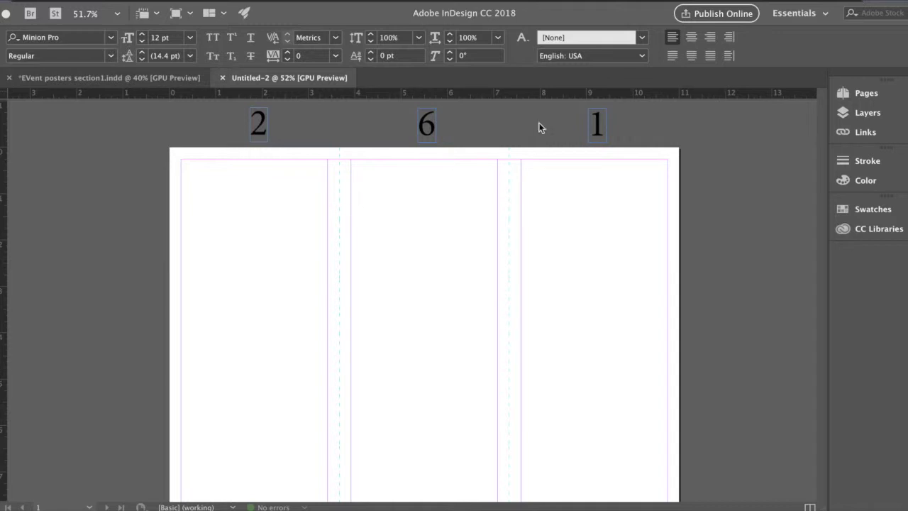
pyautogui.scroll(-1, 617, 306)
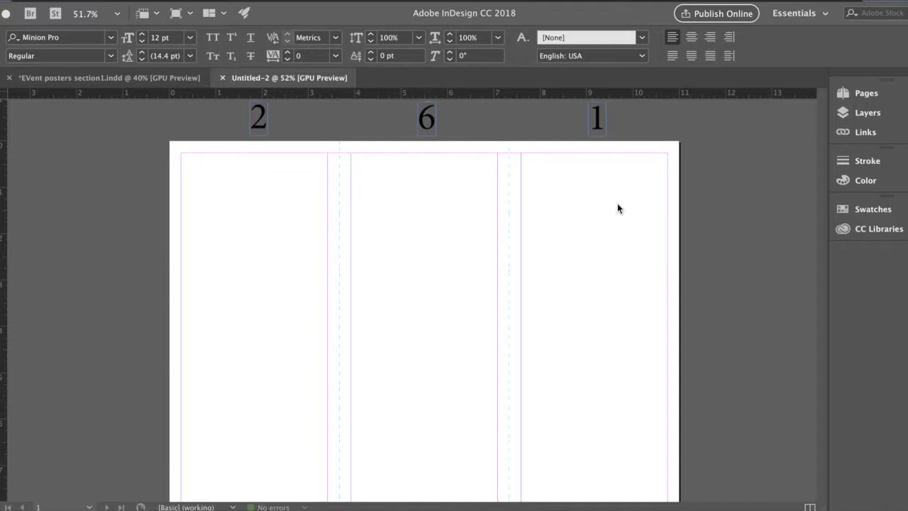
pyautogui.scroll(3, 608, 261)
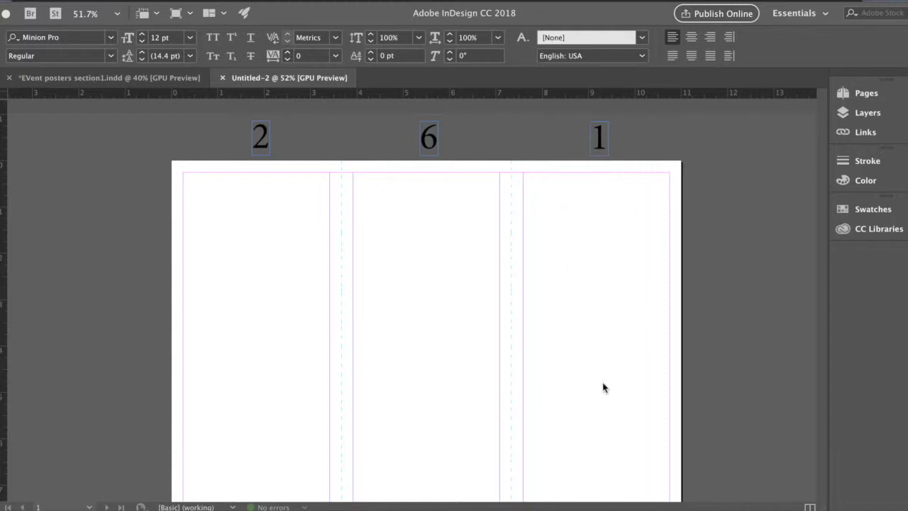
pyautogui.scroll(-1, 589, 388)
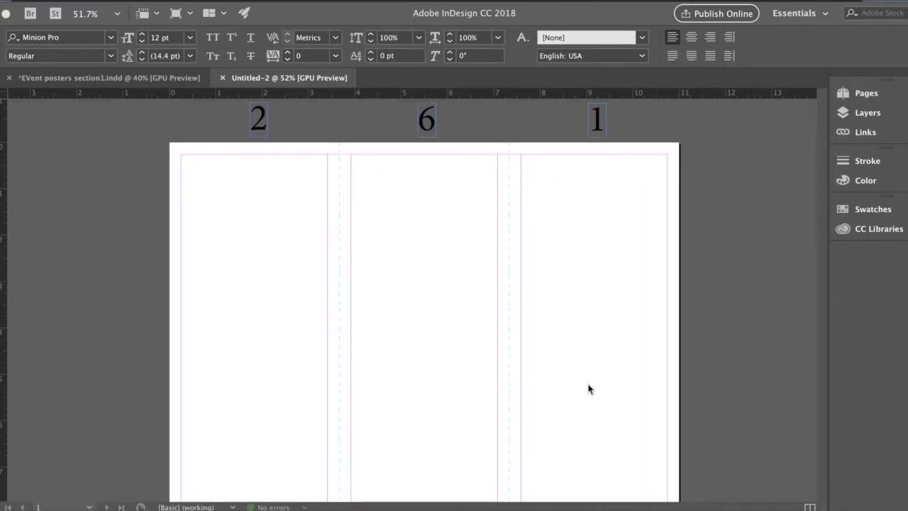
pyautogui.scroll(-2, 588, 389)
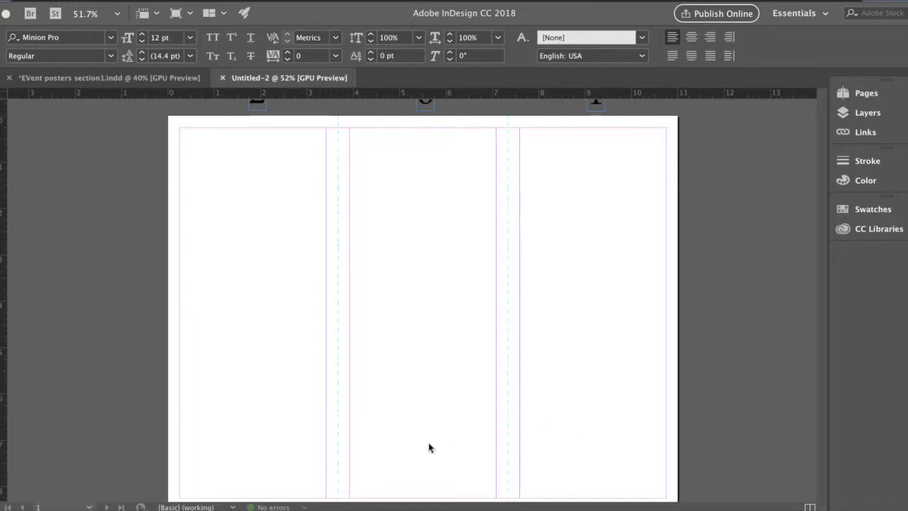
pyautogui.scroll(2, 572, 437)
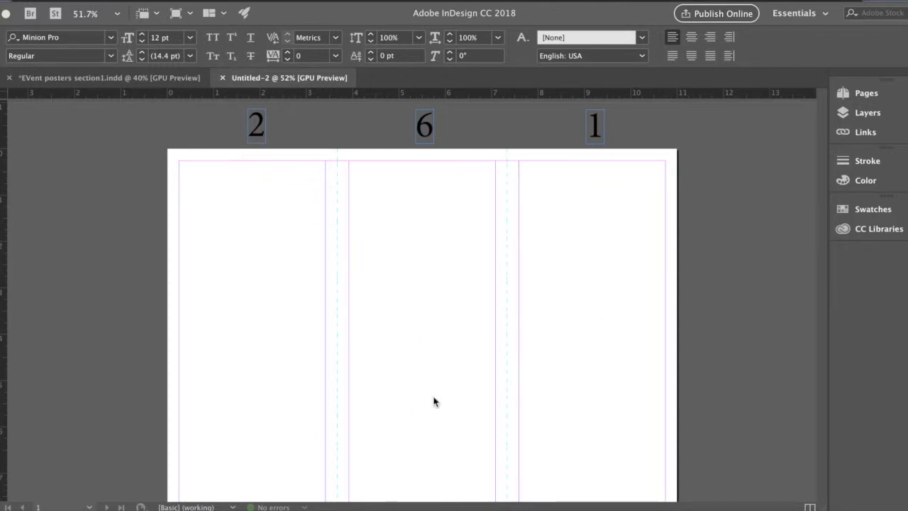
pyautogui.scroll(-3, 594, 419)
pyautogui.scroll(4, 604, 255)
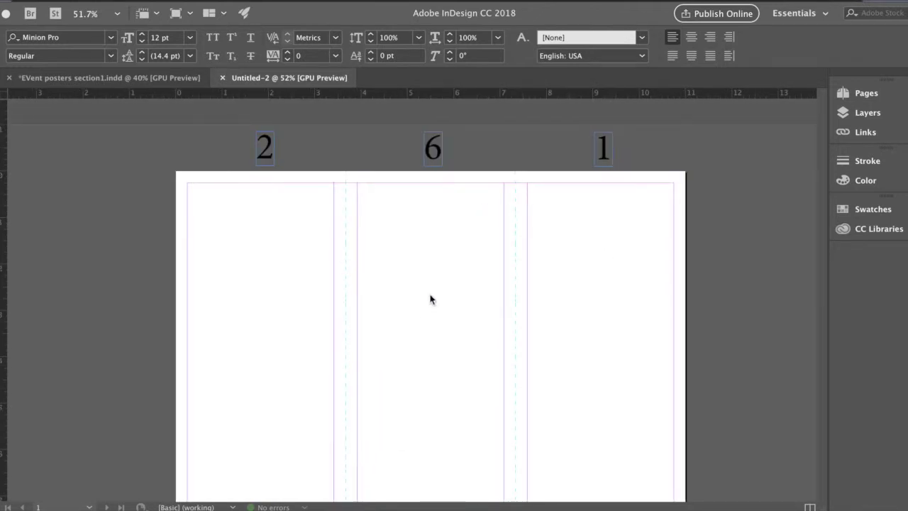
pyautogui.scroll(-10, 430, 303)
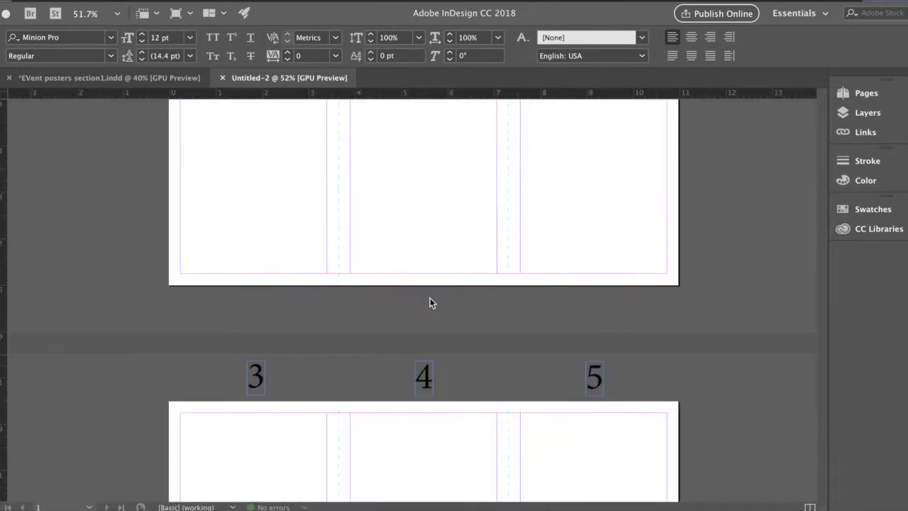
pyautogui.scroll(-2, 430, 303)
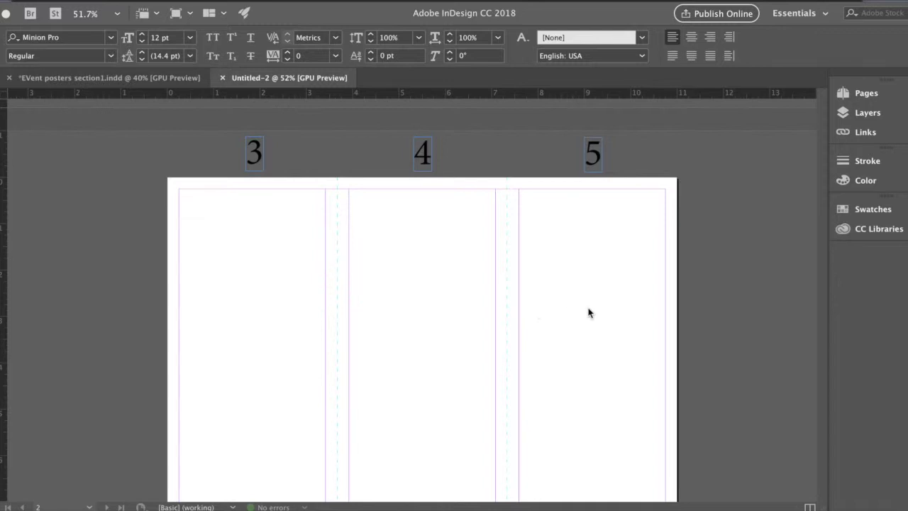
pyautogui.scroll(10, 589, 313)
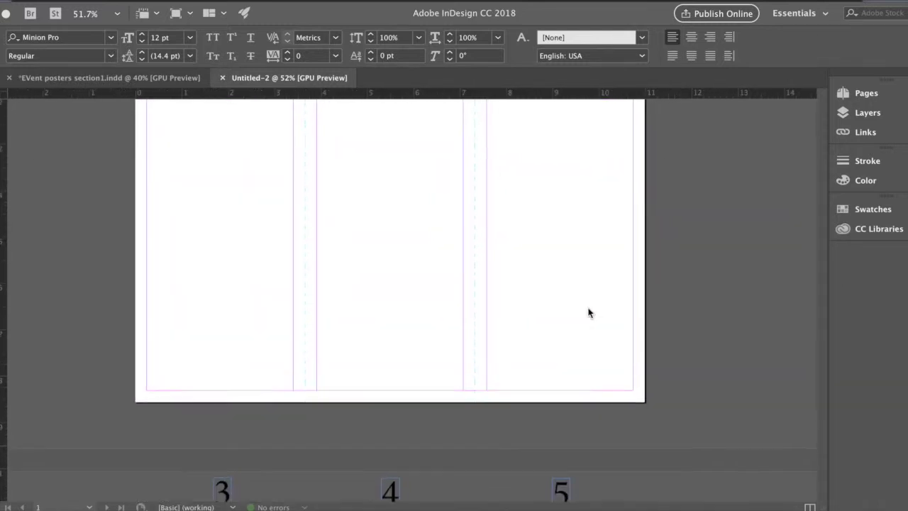
pyautogui.scroll(2, 588, 312)
pyautogui.scroll(2, 558, 266)
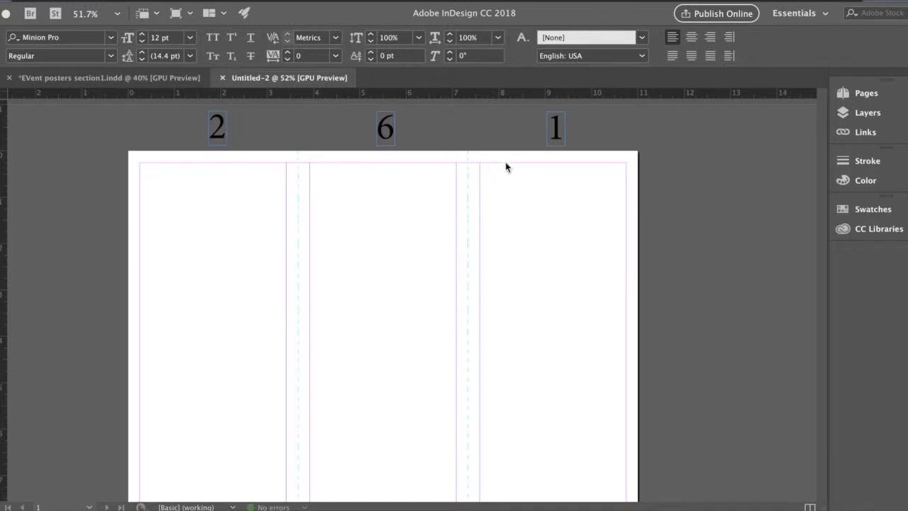
# Examine the margins and outer page edges around the three panels of the first page
pyautogui.scroll(-3, 506, 266)
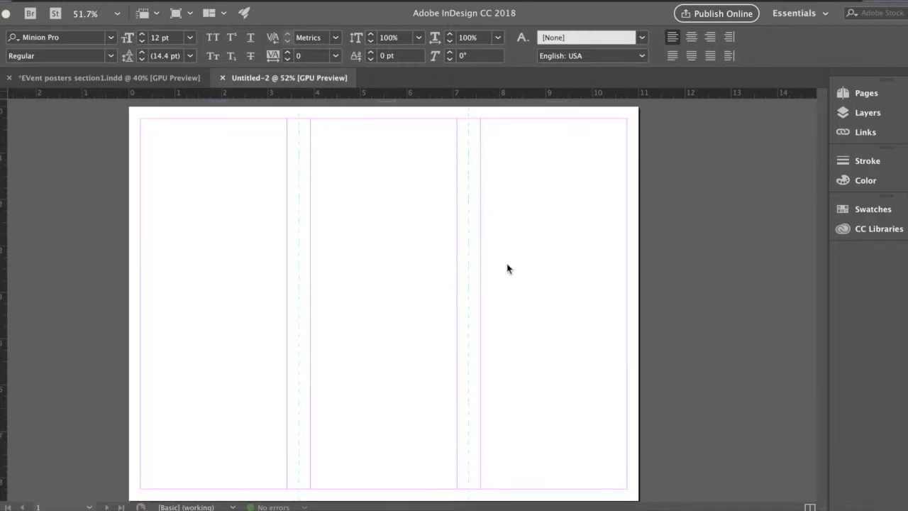
pyautogui.scroll(2, 514, 307)
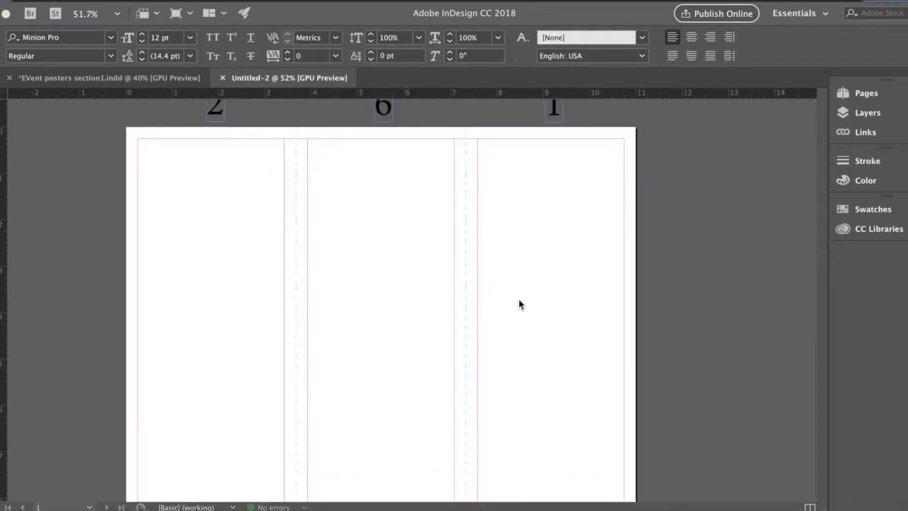
pyautogui.scroll(3, 578, 220)
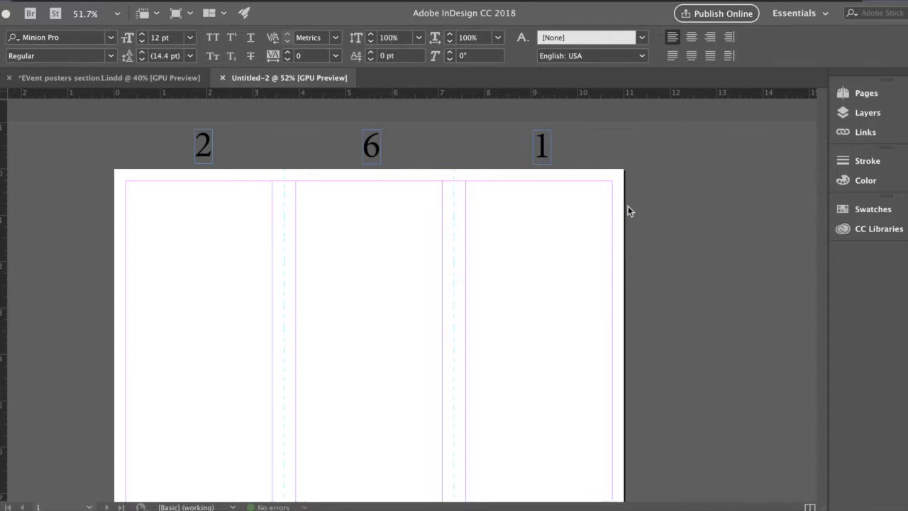
pyautogui.scroll(-3, 525, 268)
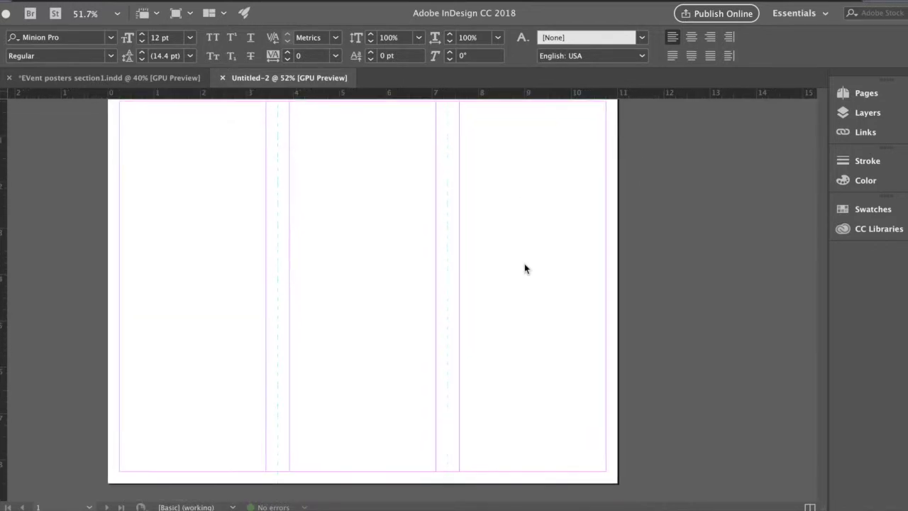
pyautogui.scroll(3, 526, 267)
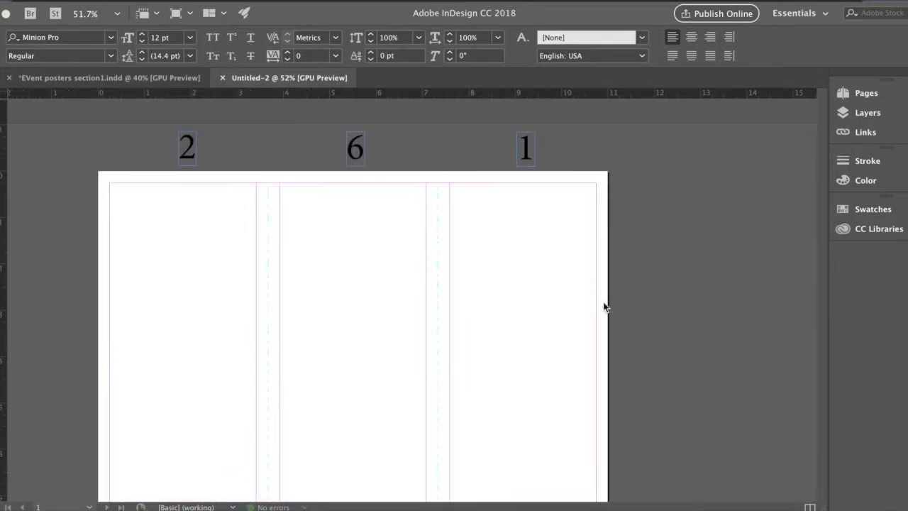
pyautogui.scroll(-2, 620, 313)
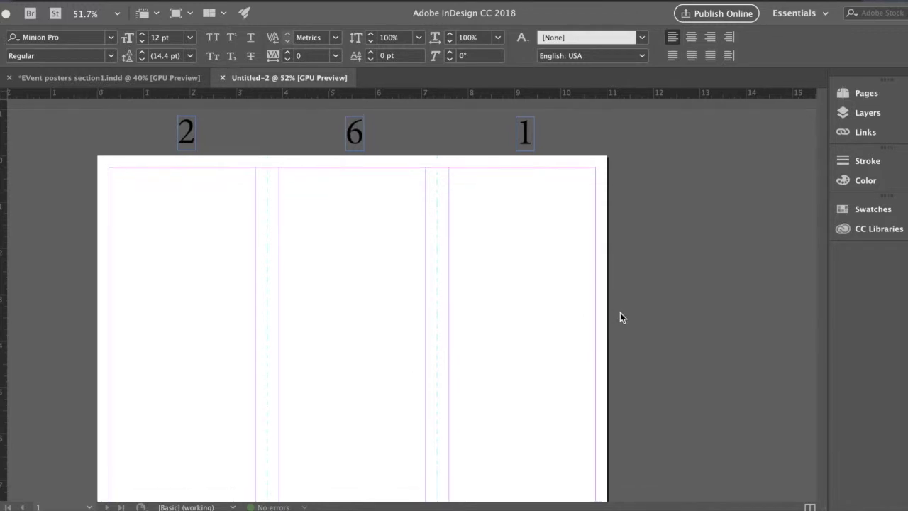
pyautogui.scroll(2, 620, 313)
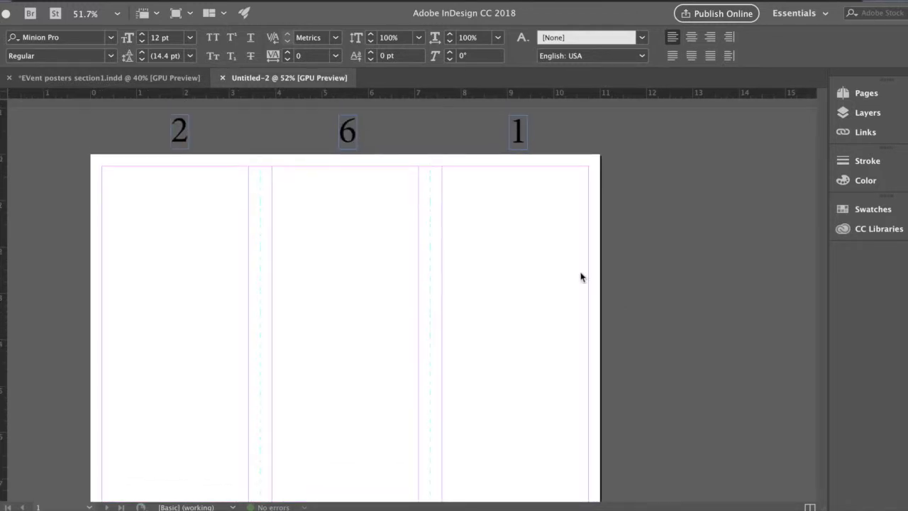
pyautogui.scroll(-1, 569, 324)
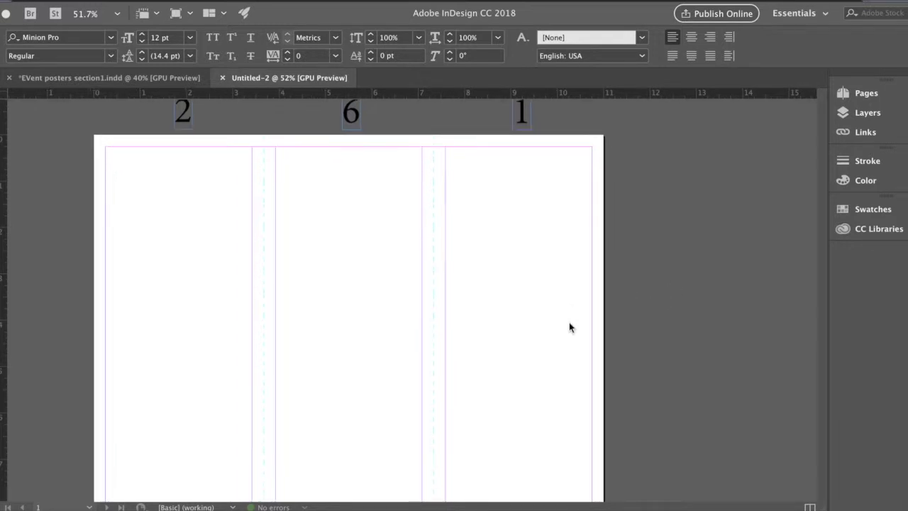
pyautogui.scroll(1, 570, 327)
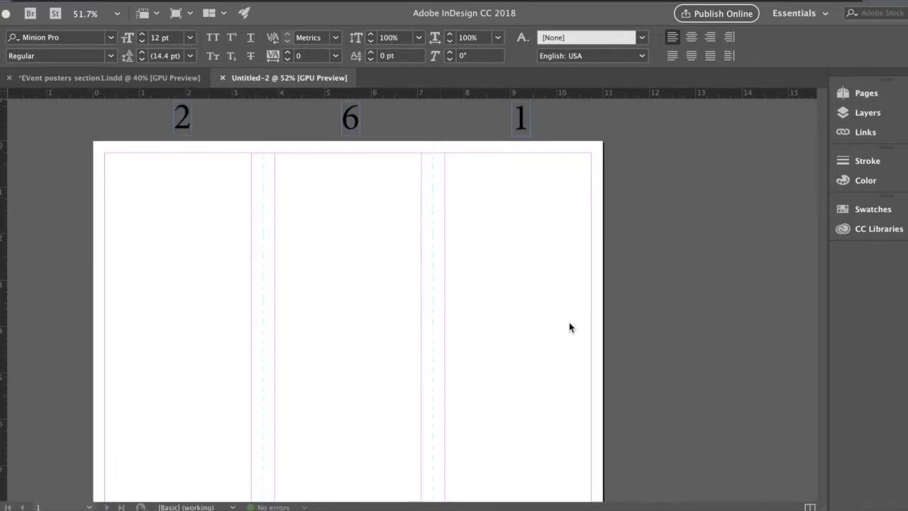
pyautogui.hscroll(-1, 570, 327)
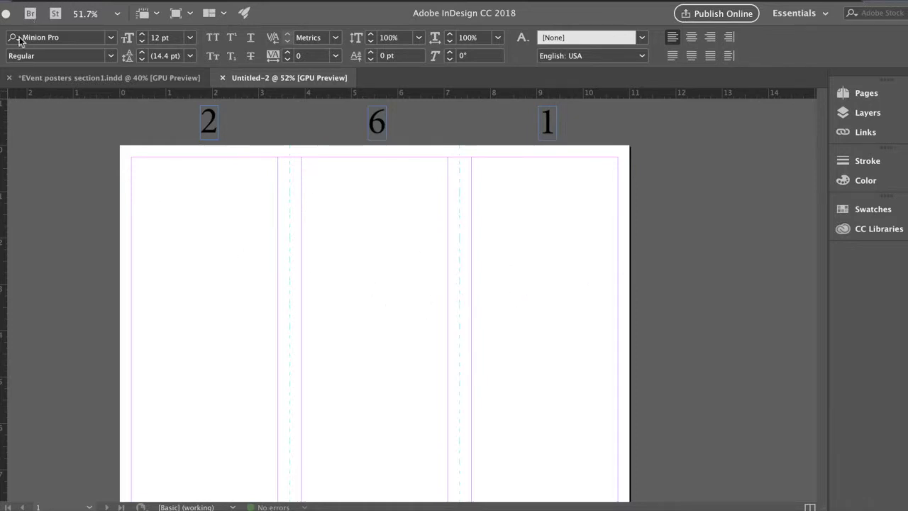
pyautogui.scroll(1, 37, 99)
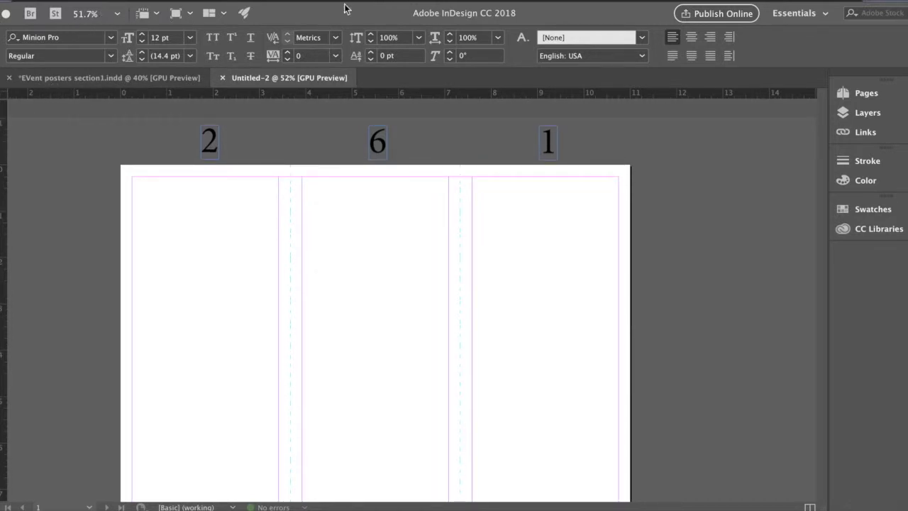
# Add a 0.125 in bleed to the top, bottom, left and right edges in the document setup
pyautogui.click(274, 18)
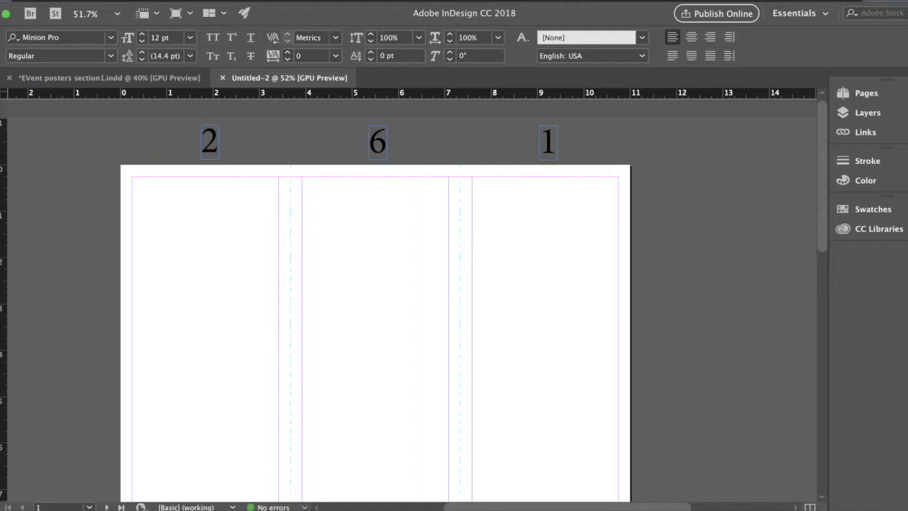
pyautogui.click(78, 0)
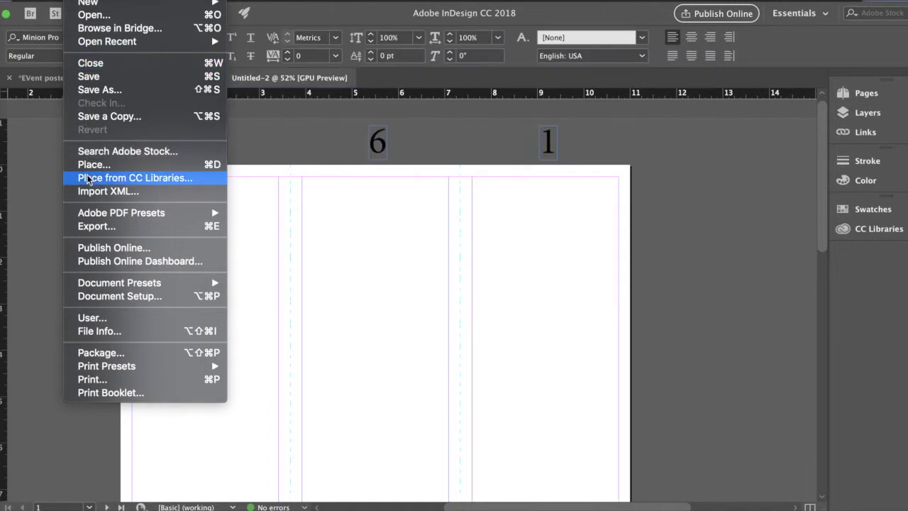
pyautogui.click(105, 296)
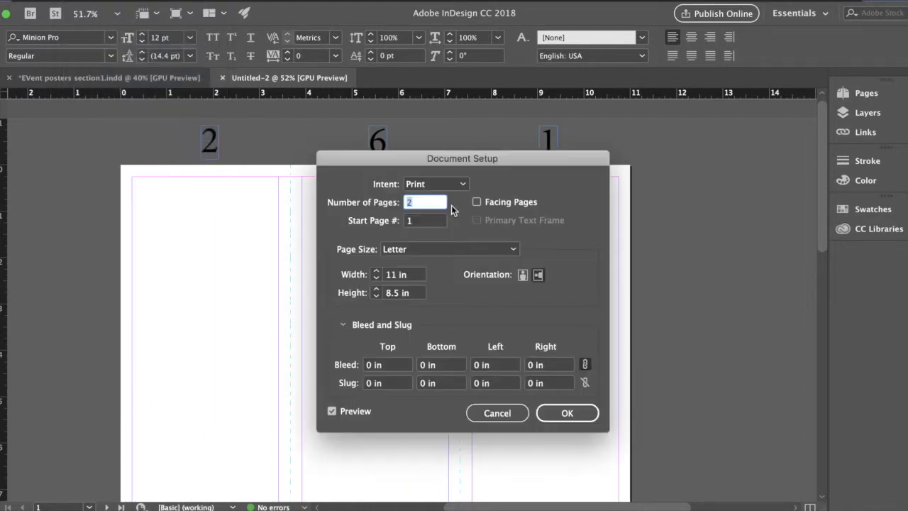
pyautogui.moveTo(479, 162); pyautogui.dragTo(697, 143)
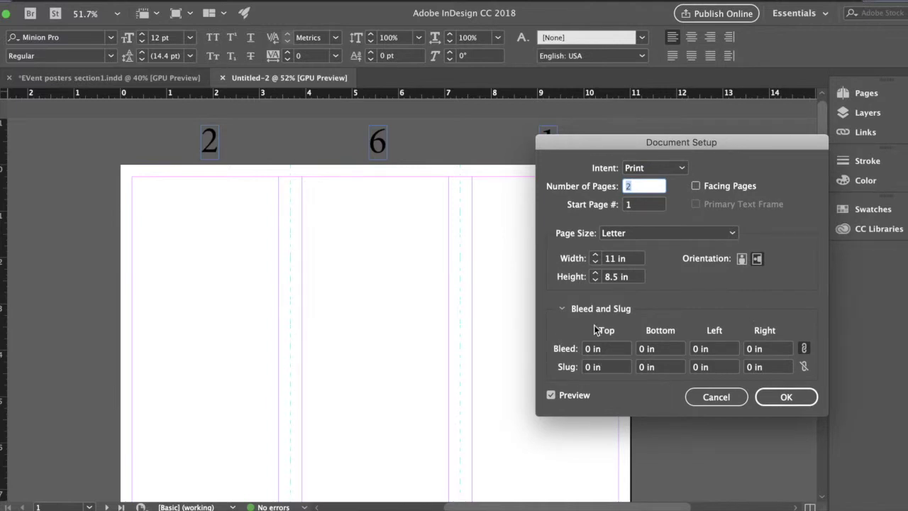
pyautogui.click(562, 310)
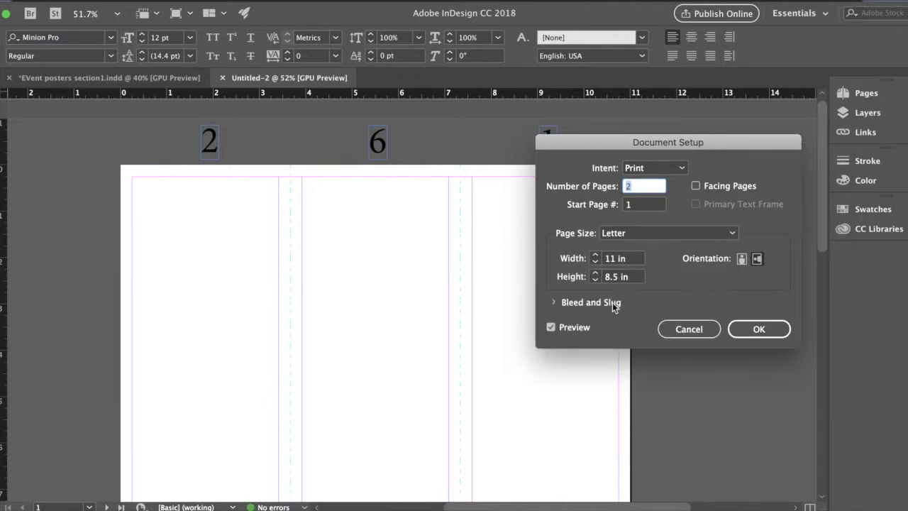
pyautogui.click(554, 305)
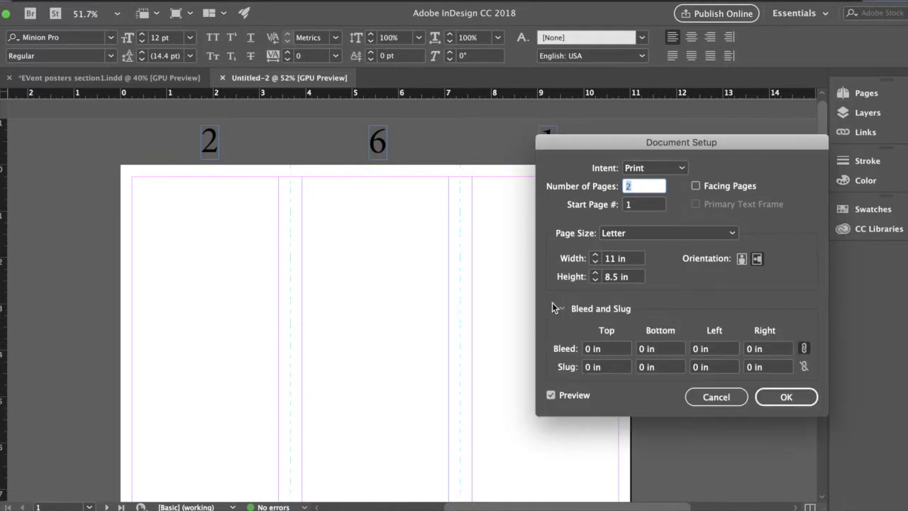
pyautogui.click(605, 351)
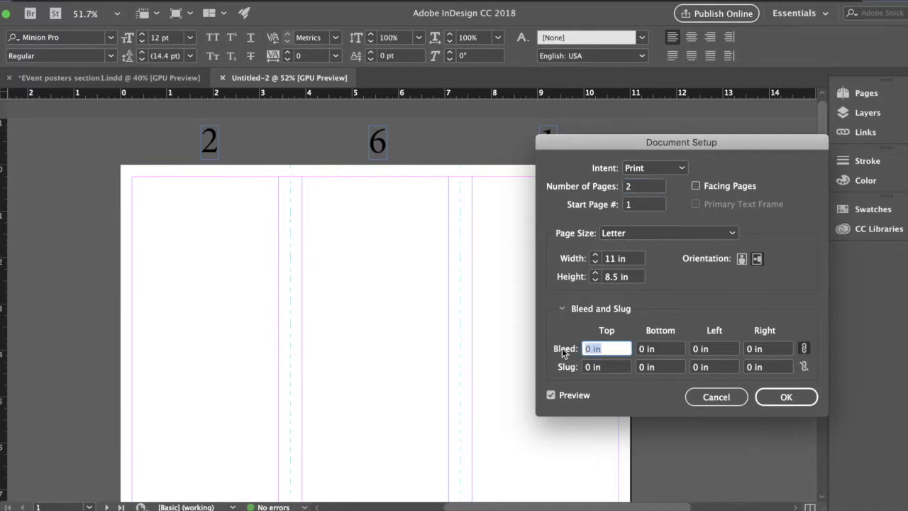
pyautogui.write('.125')
pyautogui.click(665, 347)
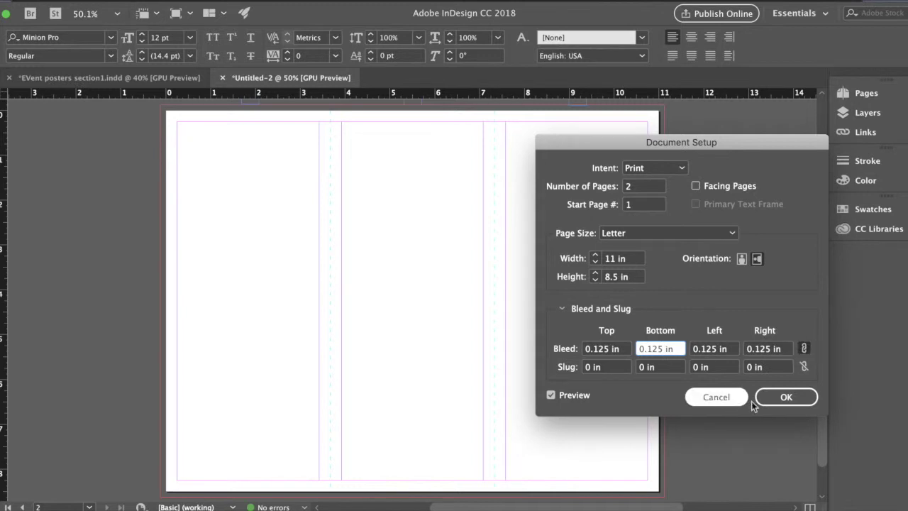
pyautogui.click(776, 398)
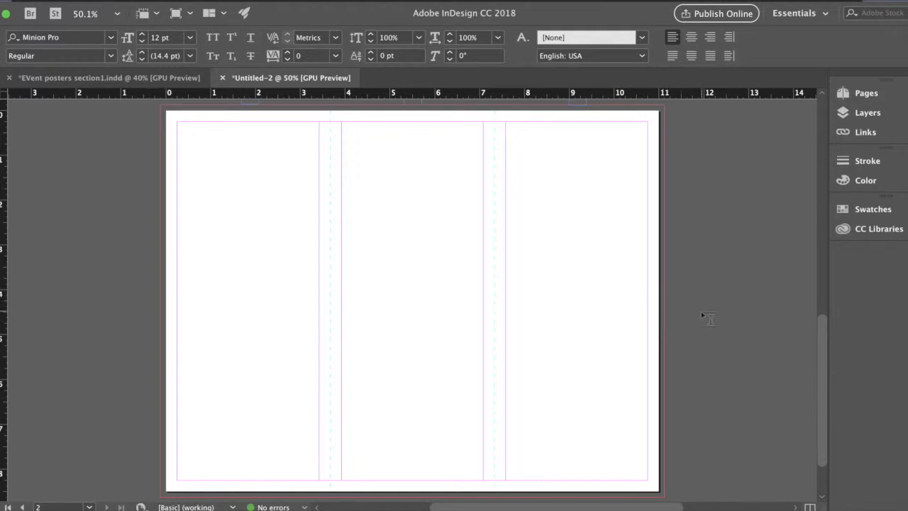
# Check the bleed lines around the outer edges of both brochure pages
pyautogui.hscroll(2, 395, 292)
pyautogui.scroll(-1, 394, 292)
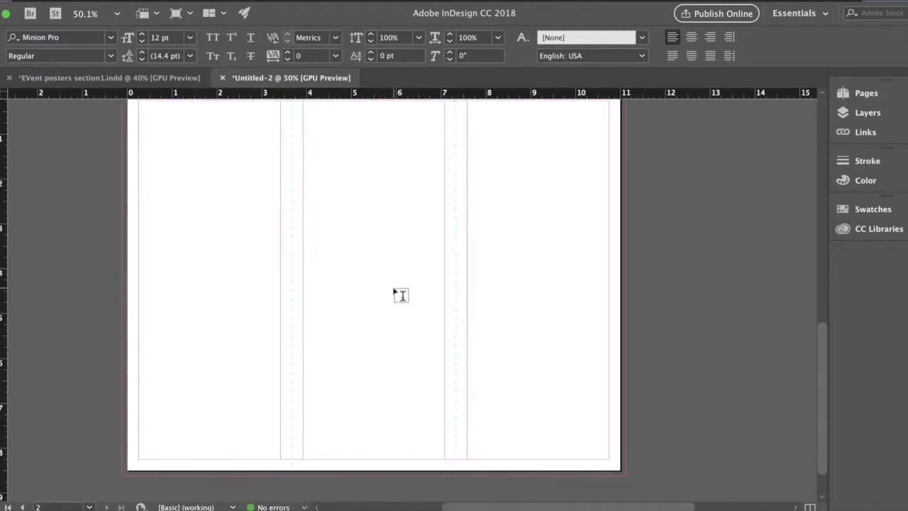
pyautogui.scroll(2, 395, 292)
pyautogui.hscroll(1, 395, 292)
pyautogui.scroll(5, 433, 288)
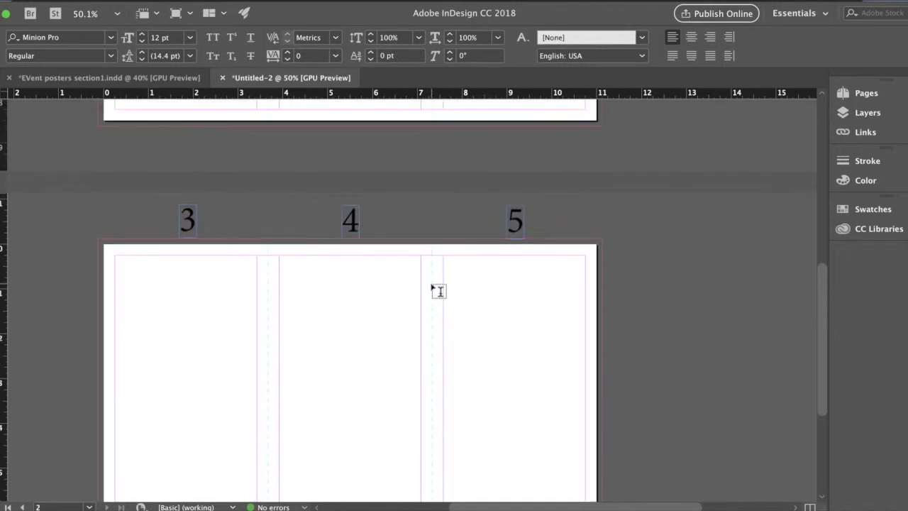
pyautogui.scroll(8, 436, 290)
pyautogui.hscroll(-1, 435, 290)
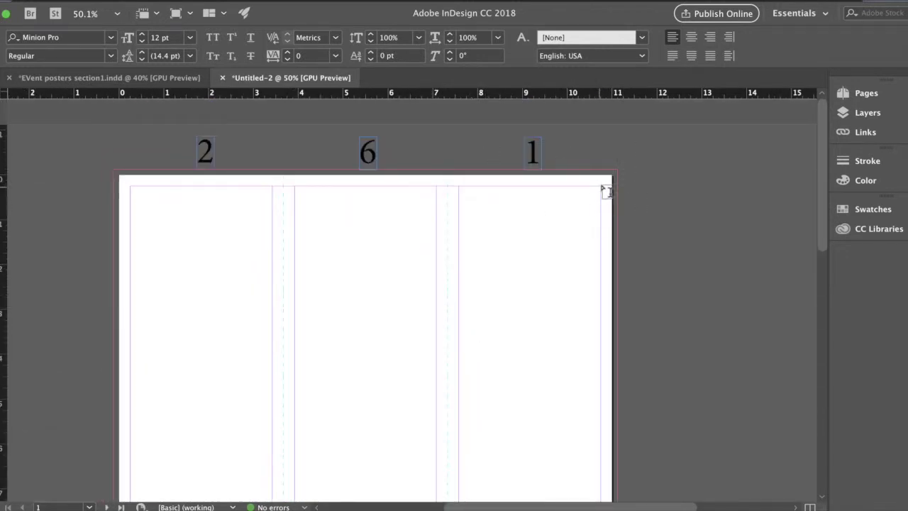
# Examine the fold lines, margins and bleed around panels 2, 6 and 1 on the first page
pyautogui.scroll(-2, 570, 238)
pyautogui.hscroll(1, 570, 239)
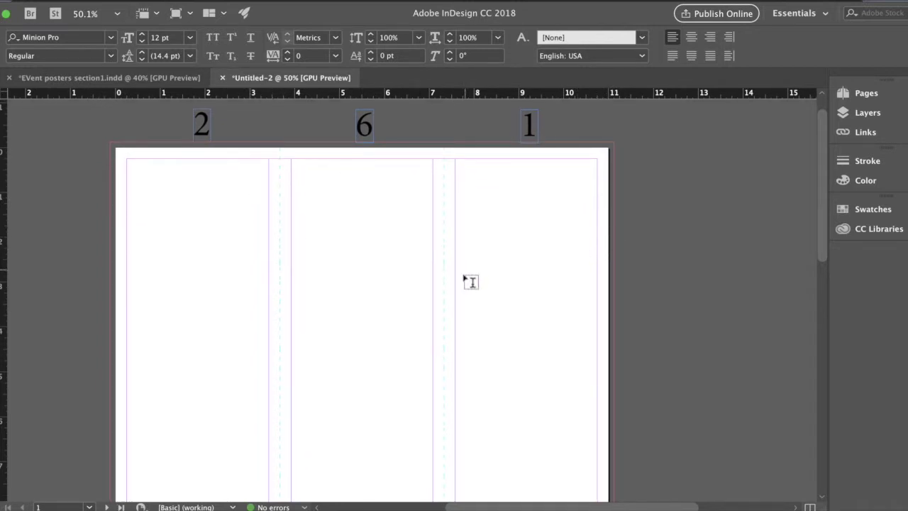
pyautogui.scroll(-3, 465, 279)
pyautogui.scroll(5, 471, 281)
pyautogui.scroll(-3, 501, 312)
pyautogui.hscroll(1, 501, 312)
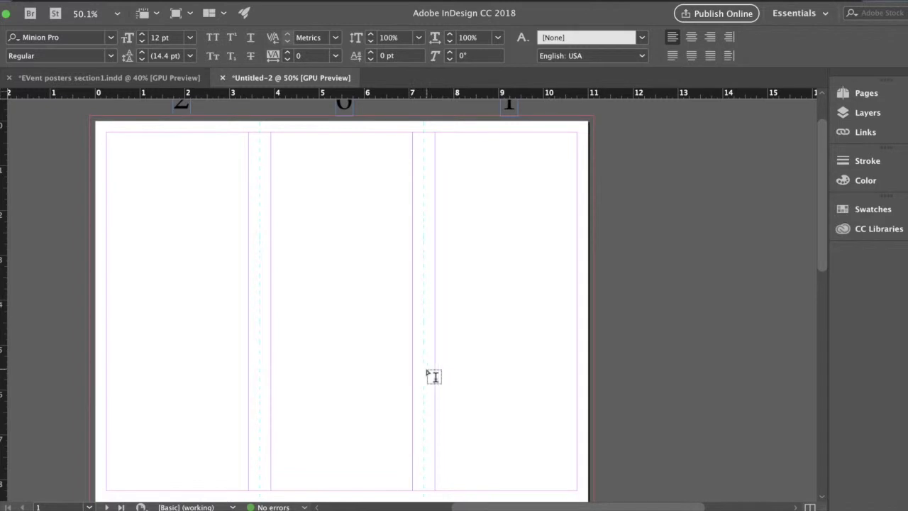
pyautogui.scroll(2, 433, 376)
pyautogui.hscroll(1, 433, 376)
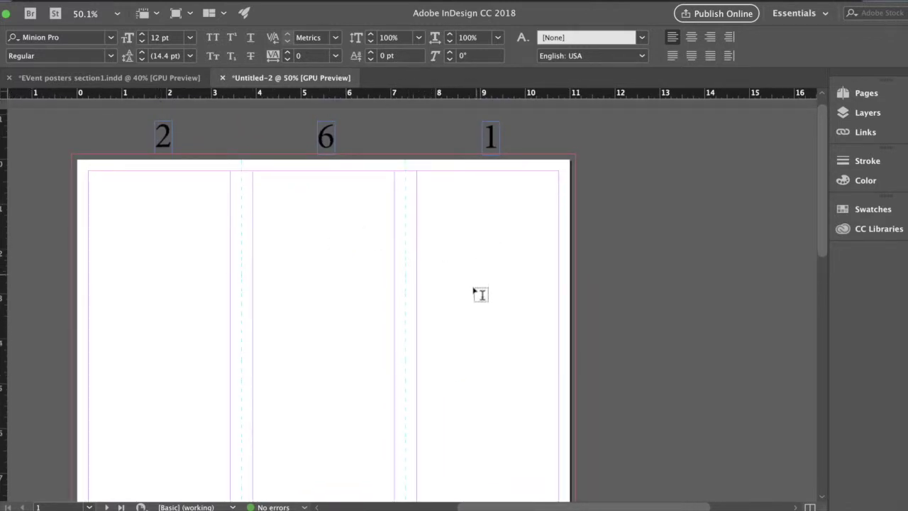
pyautogui.scroll(-1, 476, 282)
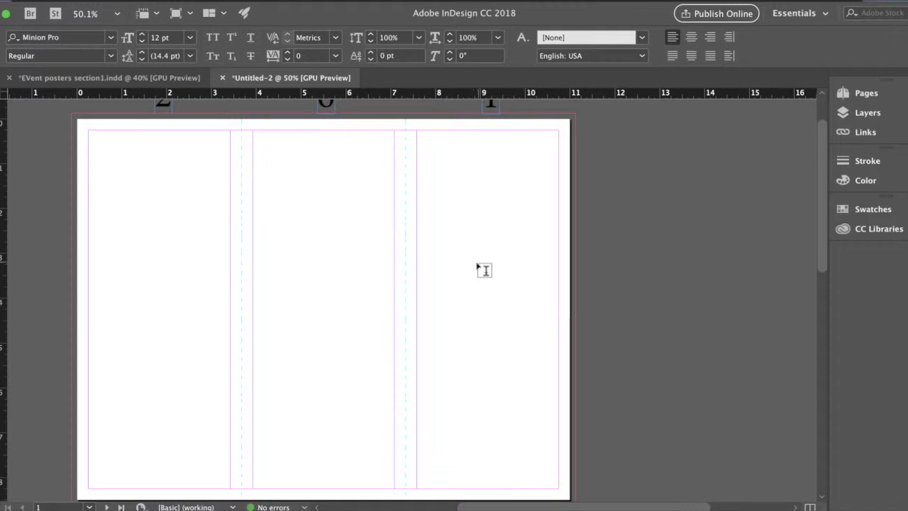
pyautogui.scroll(1, 476, 274)
pyautogui.scroll(1, 476, 274)
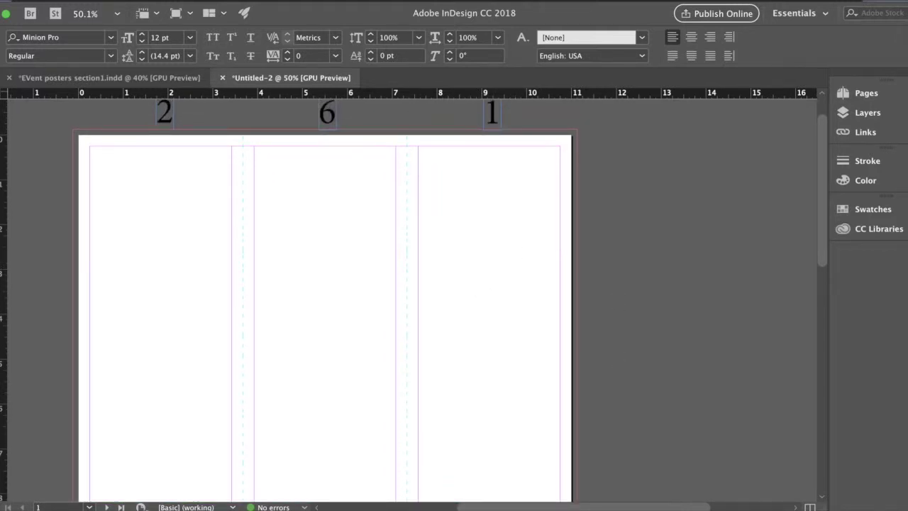
# Switch to Word and browse the Desktop for a document to open, grouping the files by name
pyautogui.press('super+Tab')
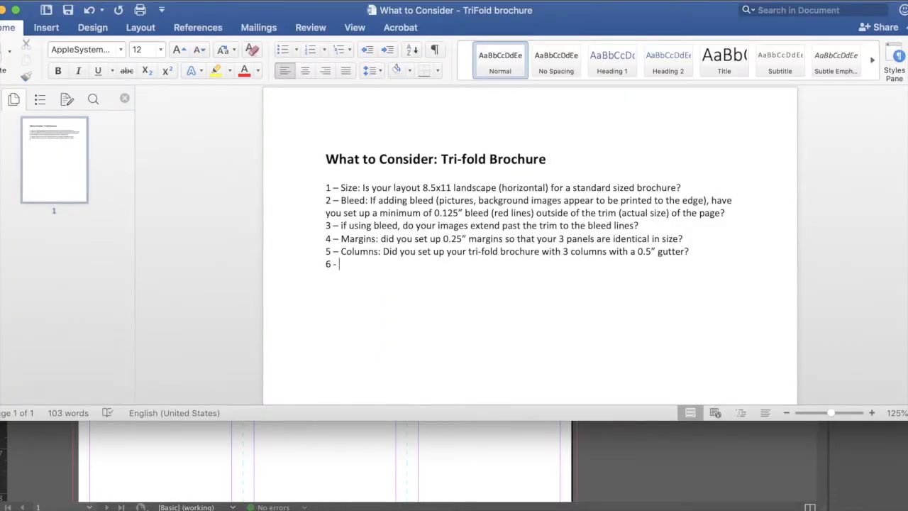
pyautogui.click(42, 1)
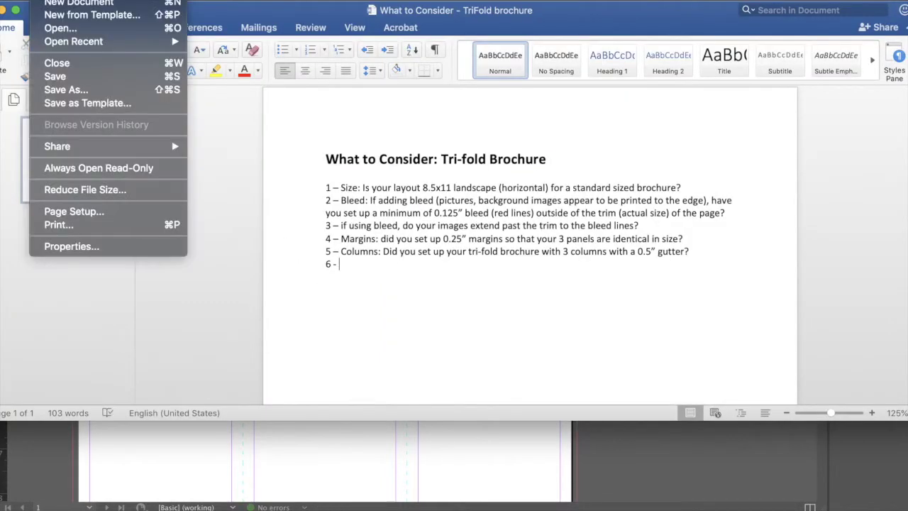
pyautogui.click(341, 52)
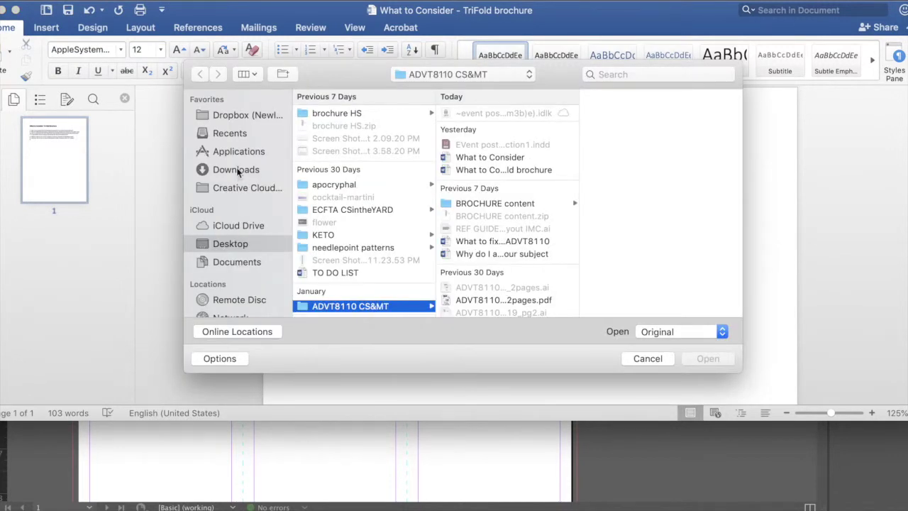
pyautogui.click(235, 246)
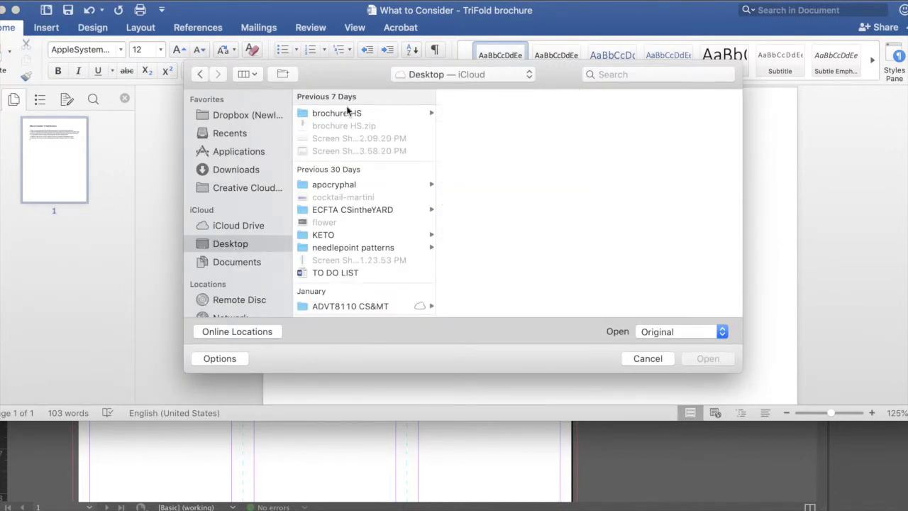
pyautogui.click(258, 77)
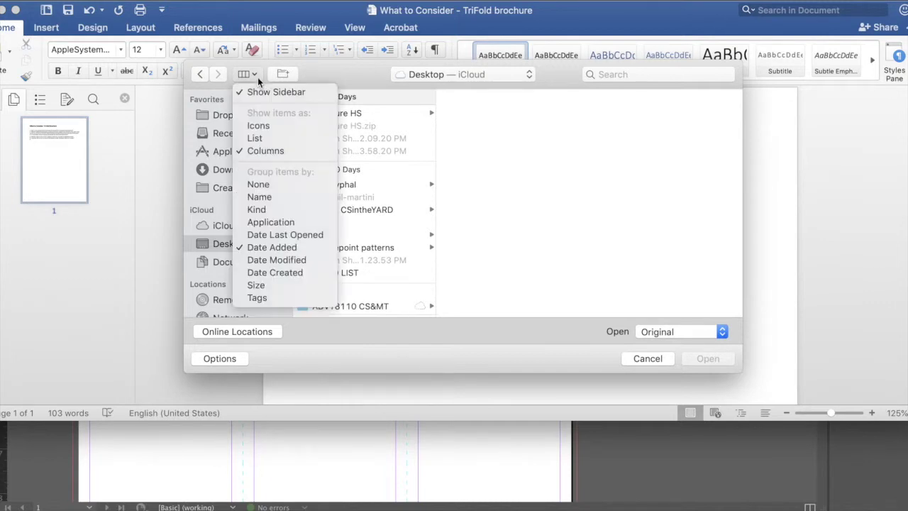
pyautogui.click(258, 197)
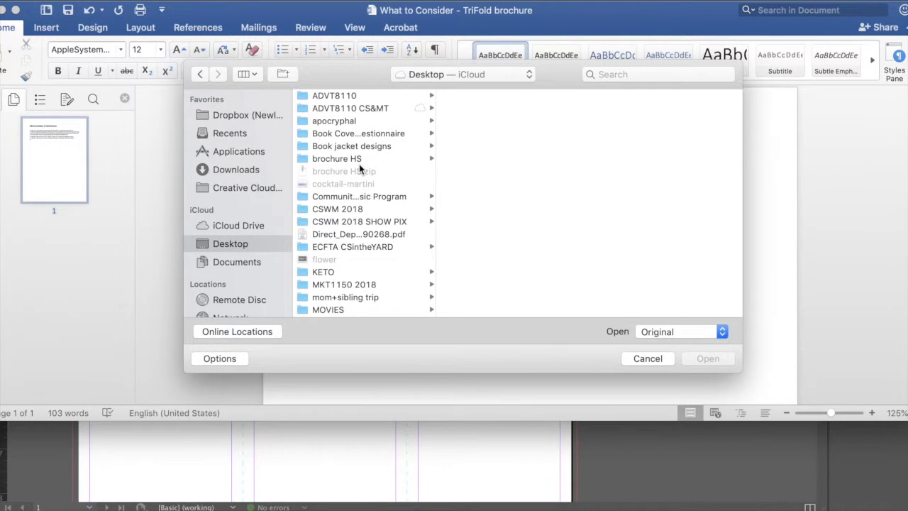
# Open the "IC brochure copy" document from the BROCHURE content folder inside ADVT8110 CS&MT
pyautogui.click(346, 108)
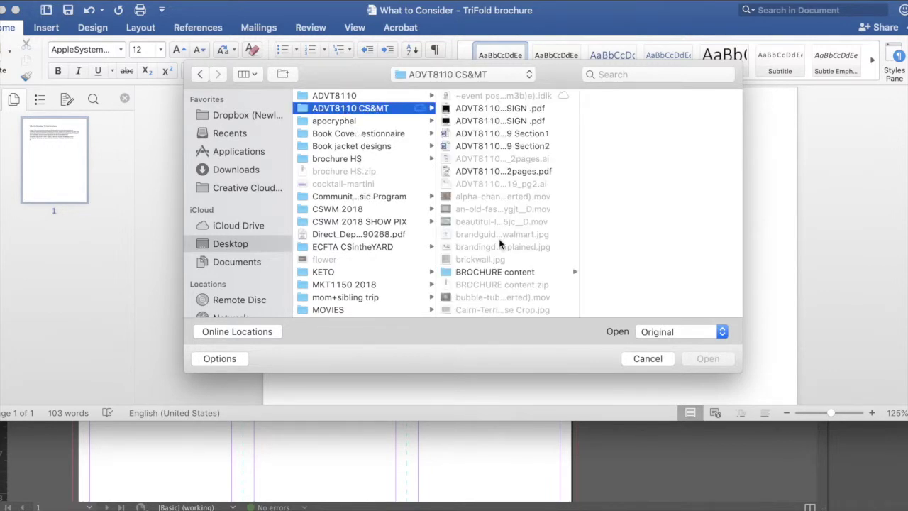
pyautogui.scroll(-2, 501, 244)
pyautogui.click(488, 201)
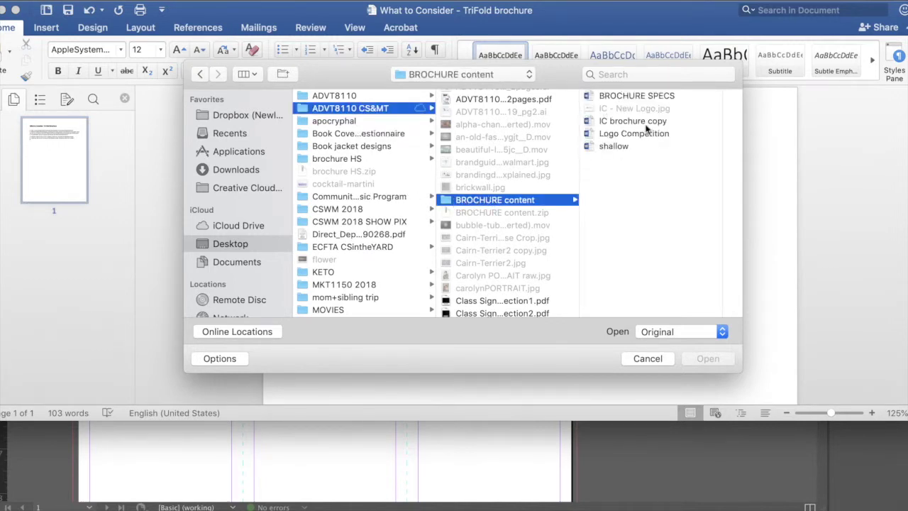
pyautogui.click(637, 122)
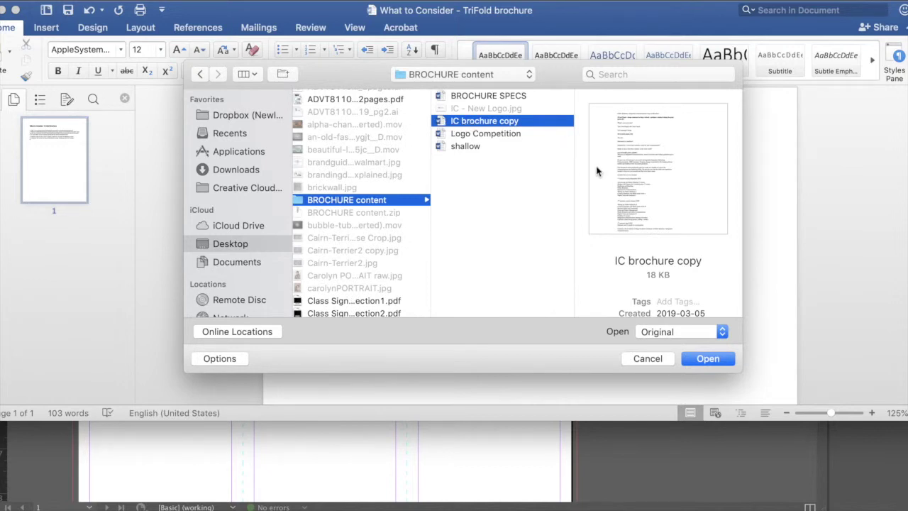
pyautogui.click(702, 360)
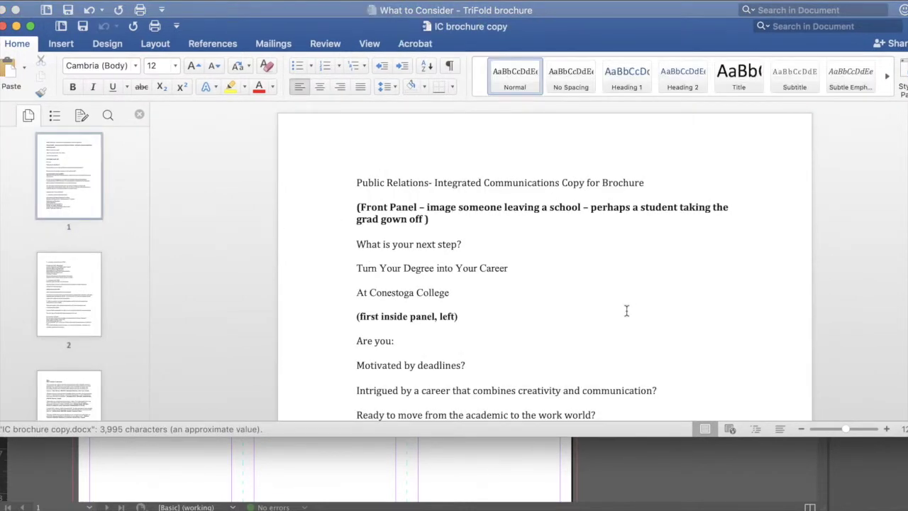
# Read the brochure copy for the front panel and the three inside panels, including the semester course lists
pyautogui.scroll(-3, 626, 310)
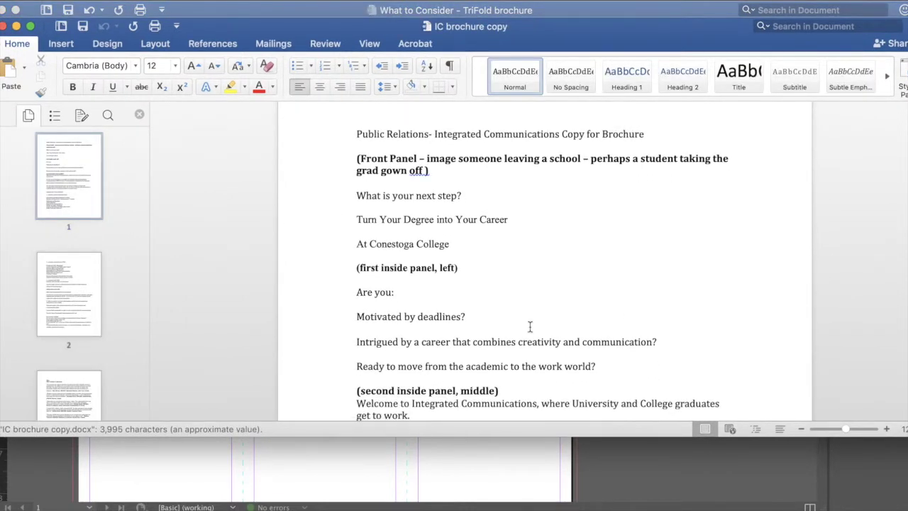
pyautogui.scroll(-1, 529, 326)
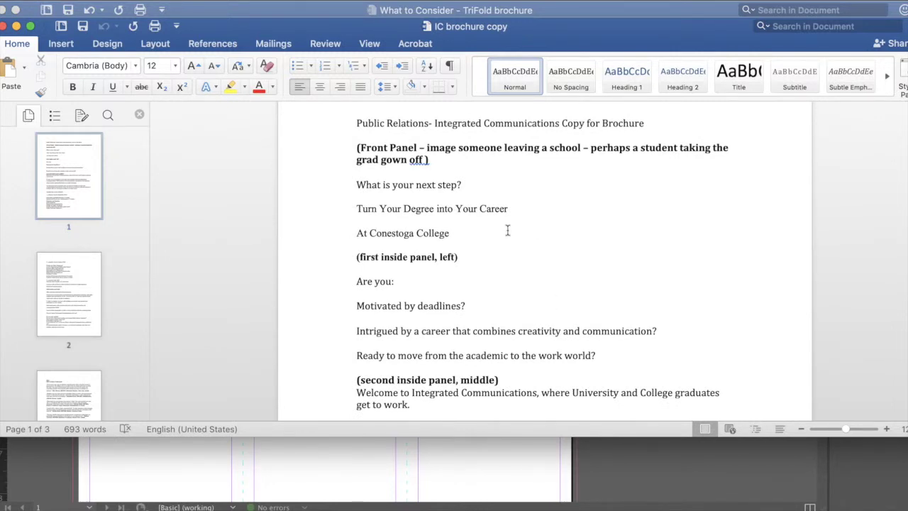
pyautogui.scroll(3, 508, 230)
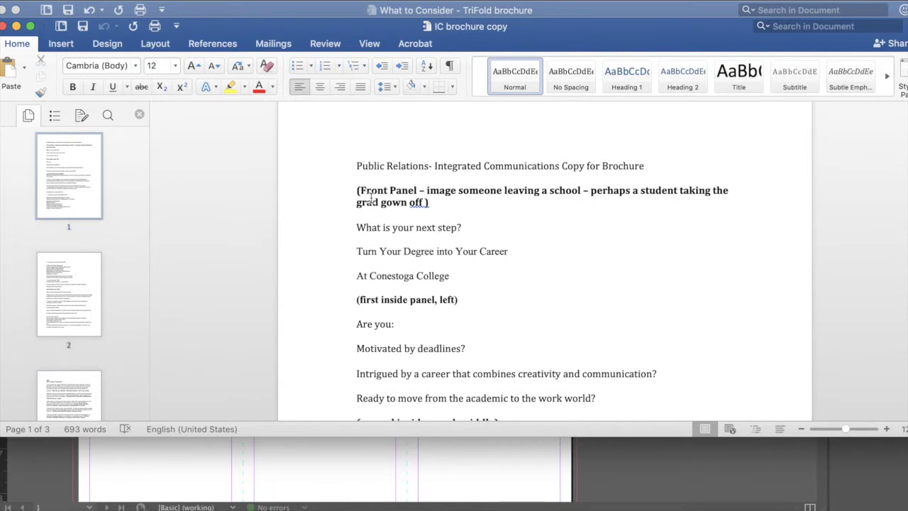
pyautogui.scroll(-2, 484, 313)
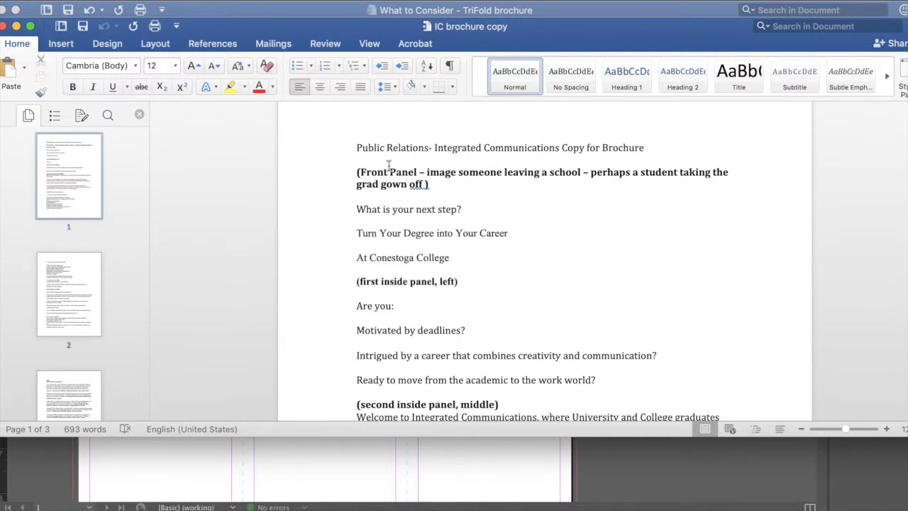
pyautogui.scroll(-2, 394, 250)
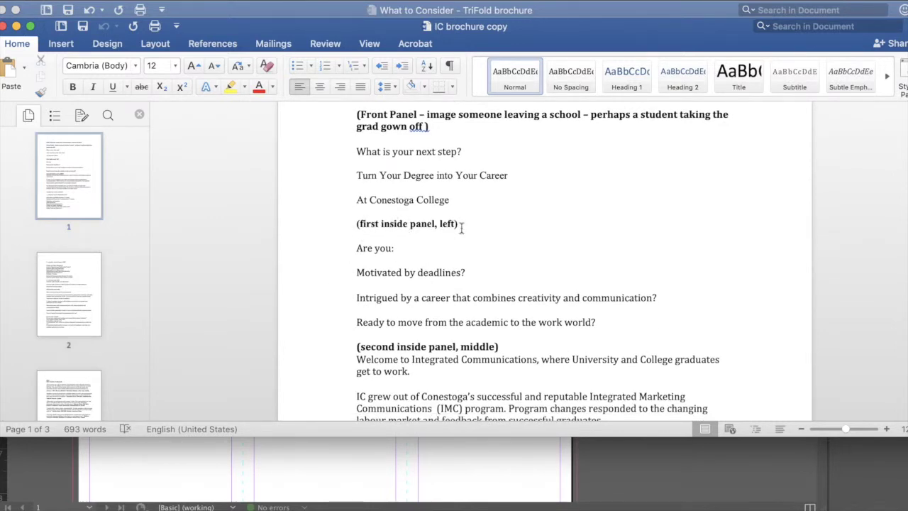
pyautogui.scroll(-1, 447, 289)
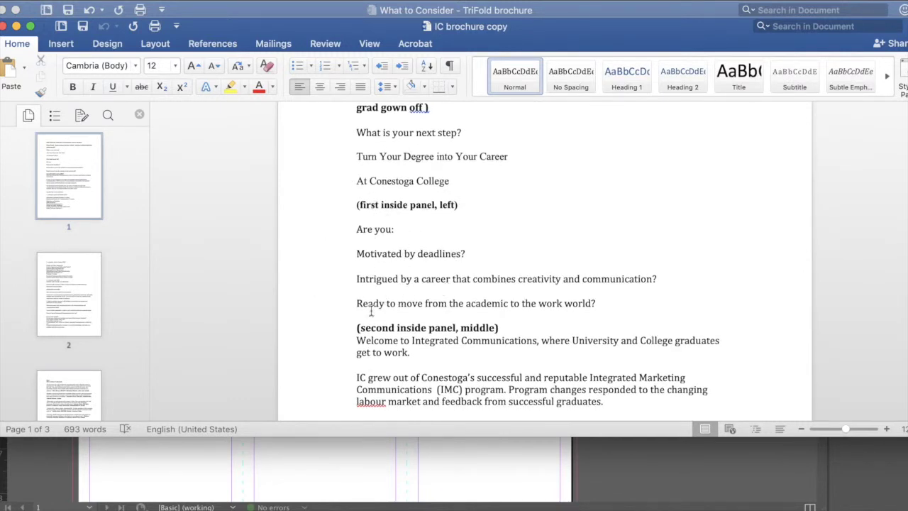
pyautogui.scroll(-7, 423, 284)
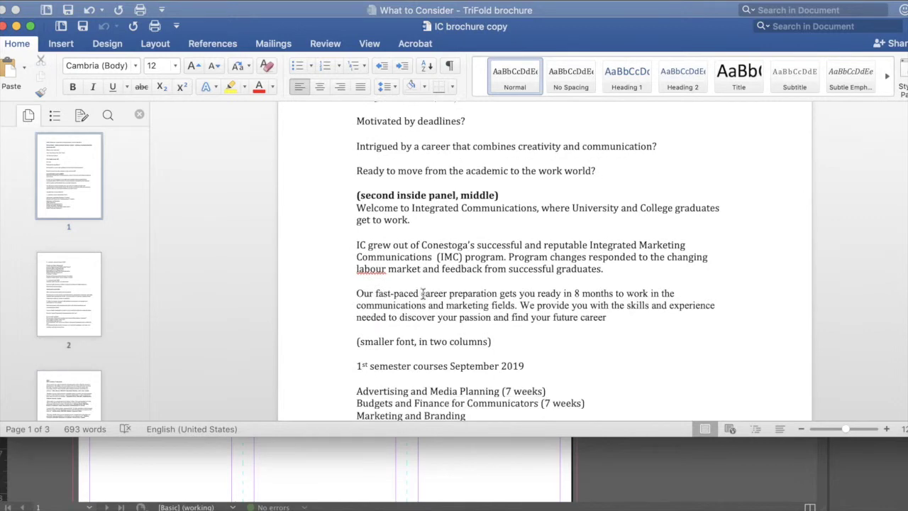
pyautogui.scroll(-20, 410, 309)
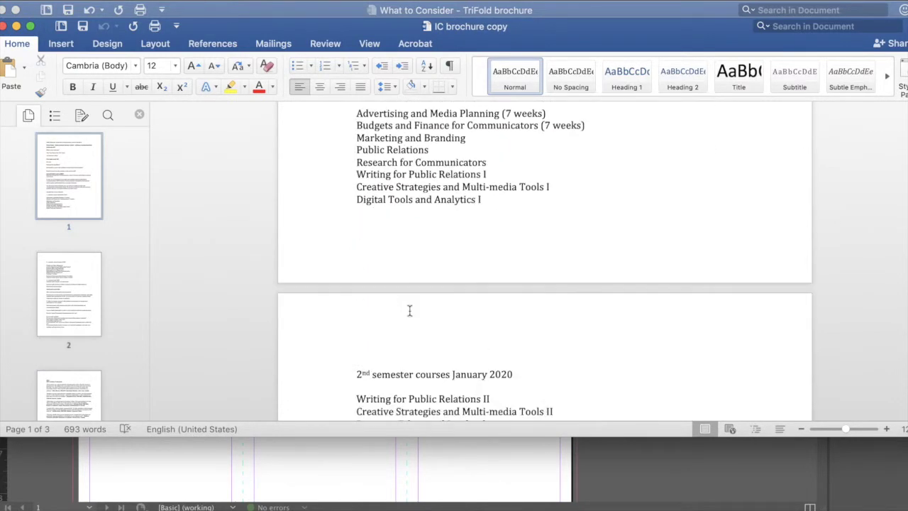
pyautogui.scroll(-9, 410, 310)
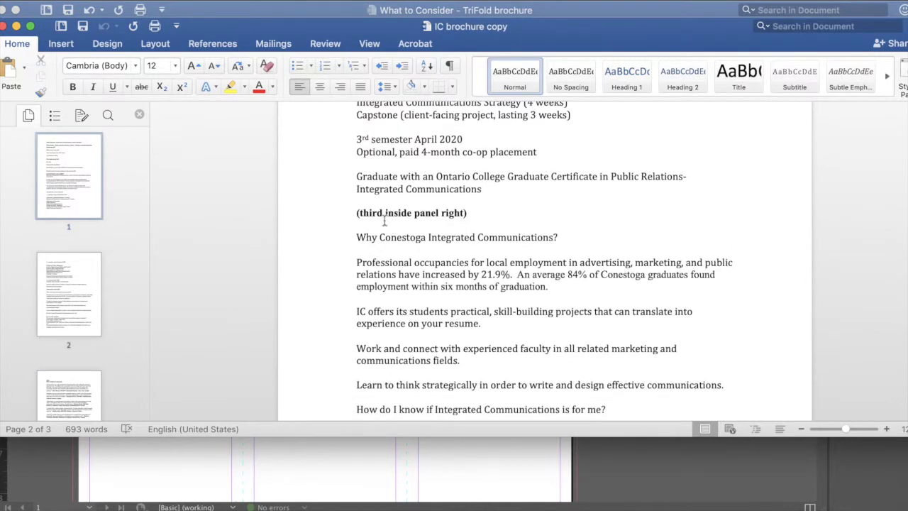
pyautogui.scroll(-20, 418, 312)
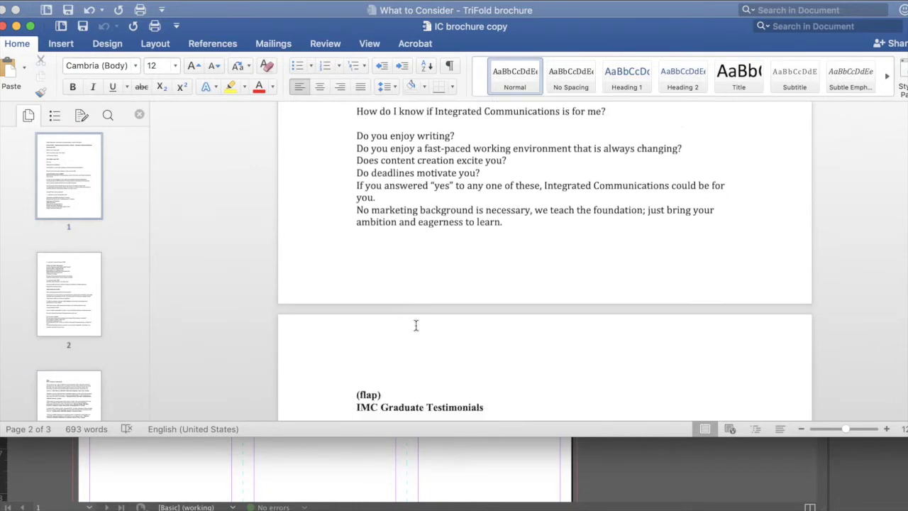
# Read the flap testimonials and back panel contact copy, and return to the beginning of the document
pyautogui.scroll(-1, 417, 326)
pyautogui.click(398, 195)
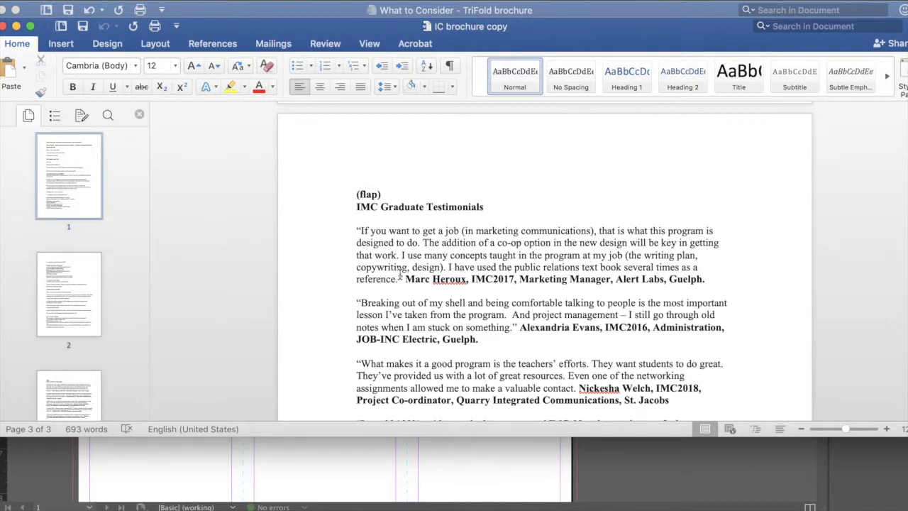
pyautogui.scroll(-1, 400, 276)
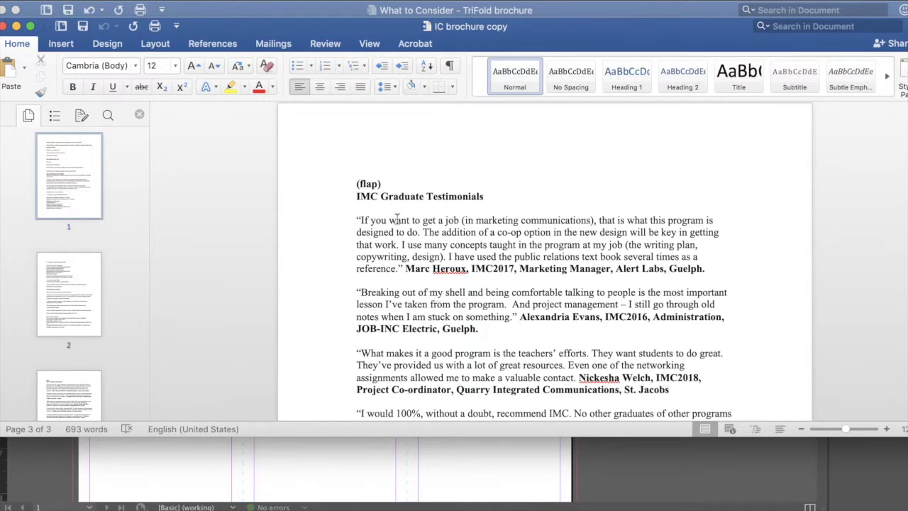
pyautogui.scroll(-5, 477, 256)
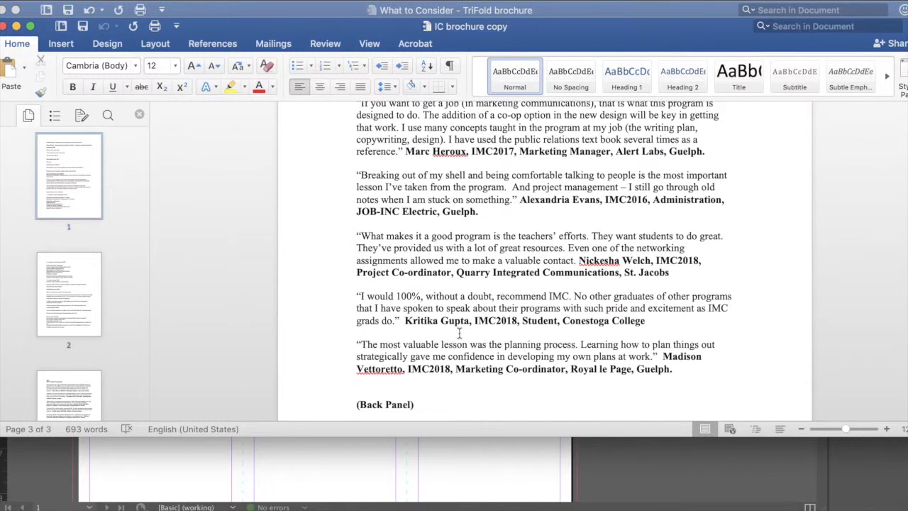
pyautogui.scroll(3, 460, 334)
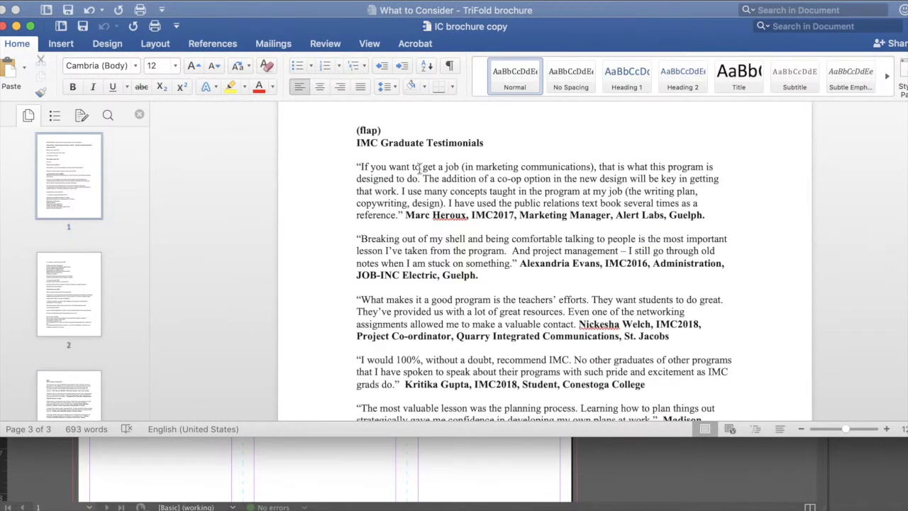
pyautogui.scroll(-10, 466, 234)
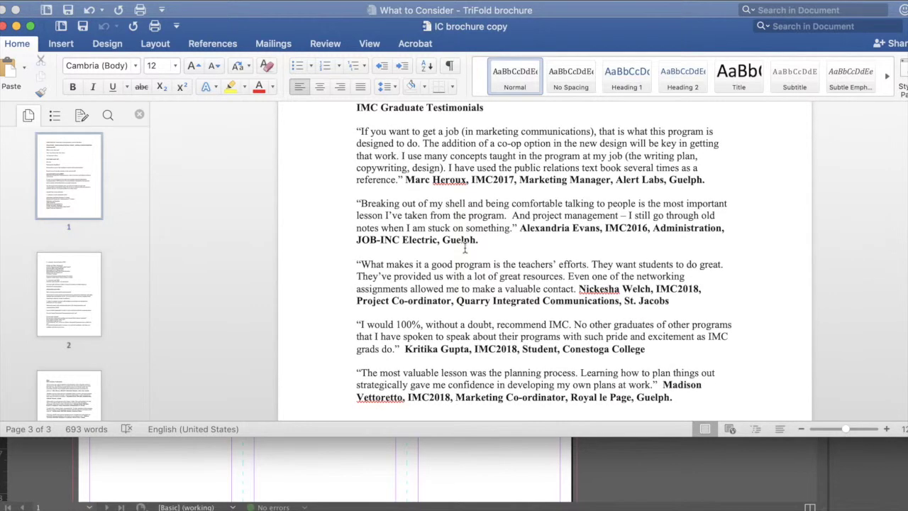
pyautogui.scroll(-3, 465, 246)
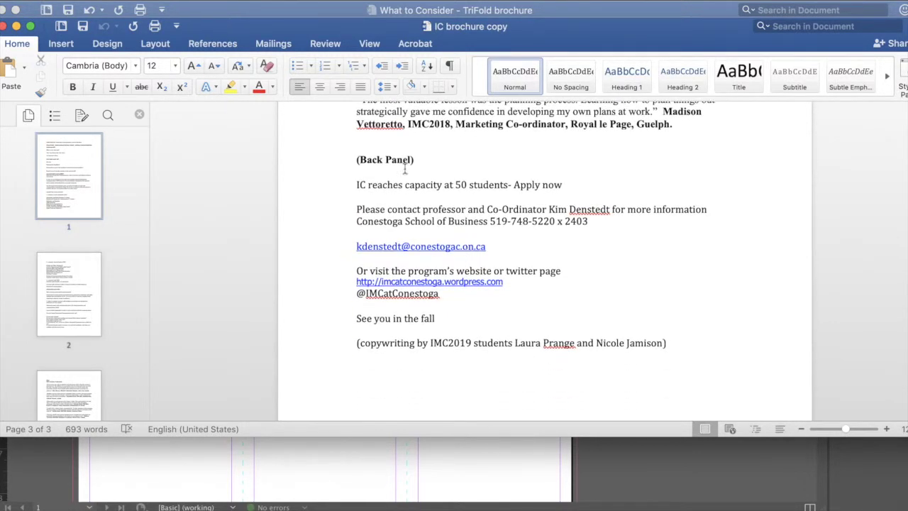
pyautogui.scroll(-1, 479, 361)
pyautogui.scroll(15, 479, 360)
pyautogui.scroll(20, 479, 361)
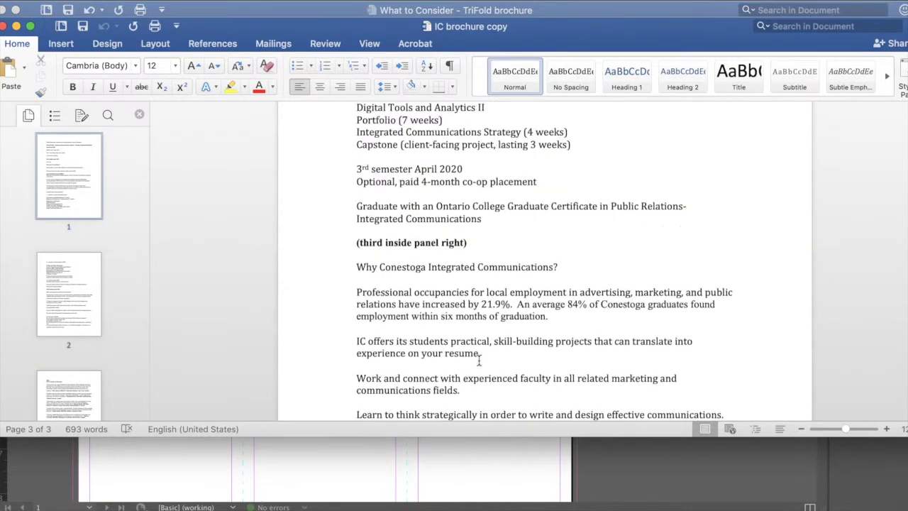
pyautogui.scroll(10, 479, 361)
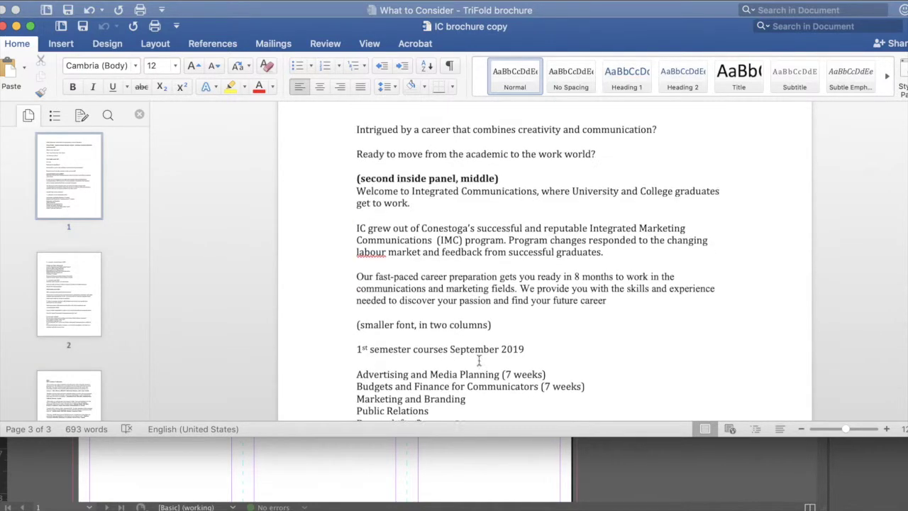
pyautogui.scroll(9, 468, 265)
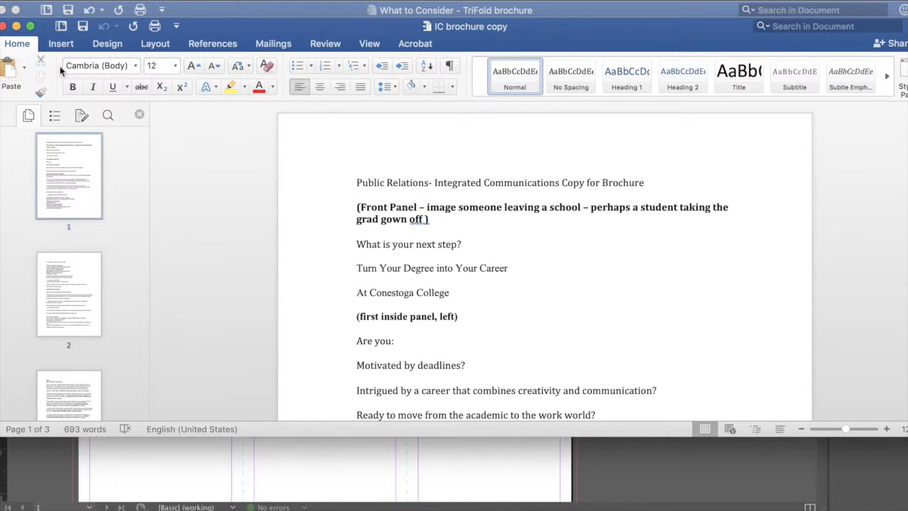
# Close the brochure copy document, switch to InDesign and bring the first page's empty side pasteboard into view
pyautogui.click(3, 27)
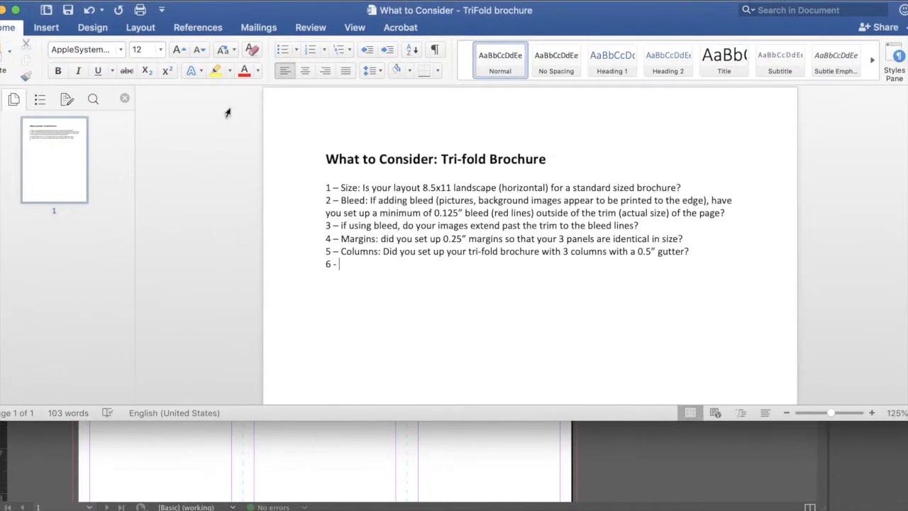
pyautogui.click(619, 451)
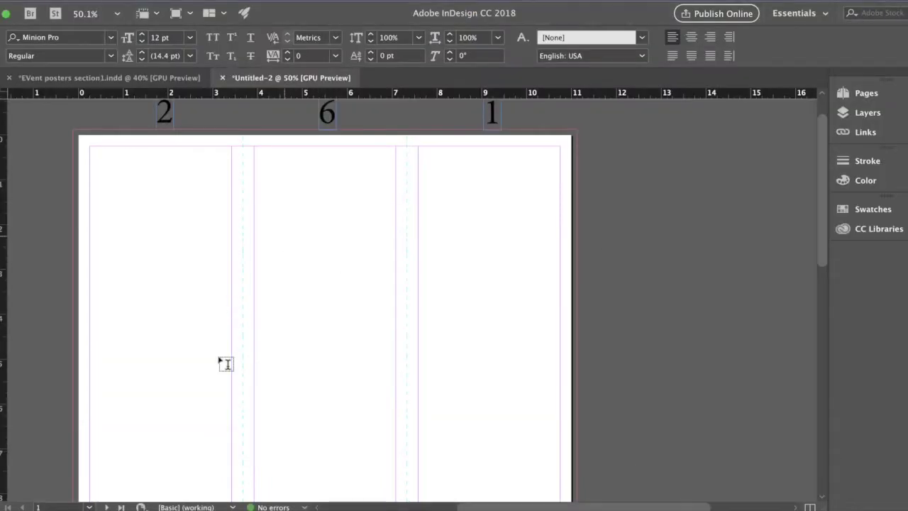
pyautogui.hscroll(3, 653, 337)
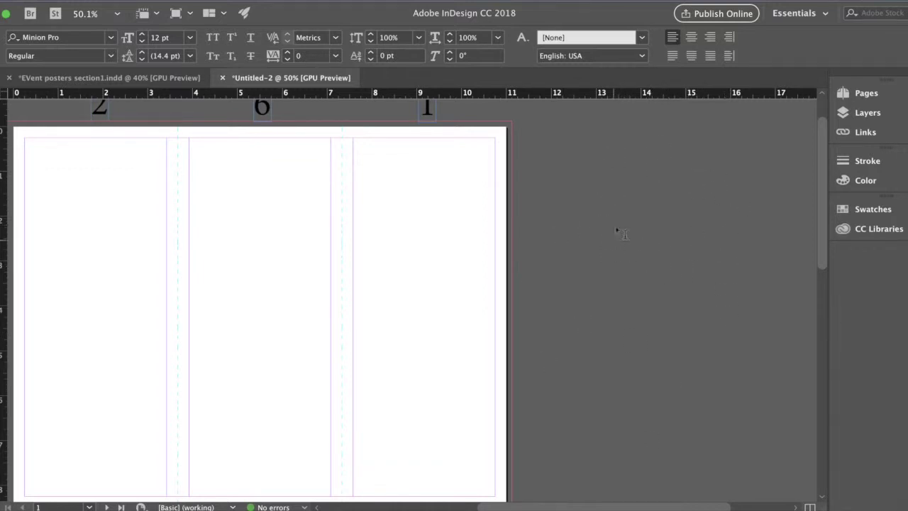
pyautogui.hscroll(-3, 430, 283)
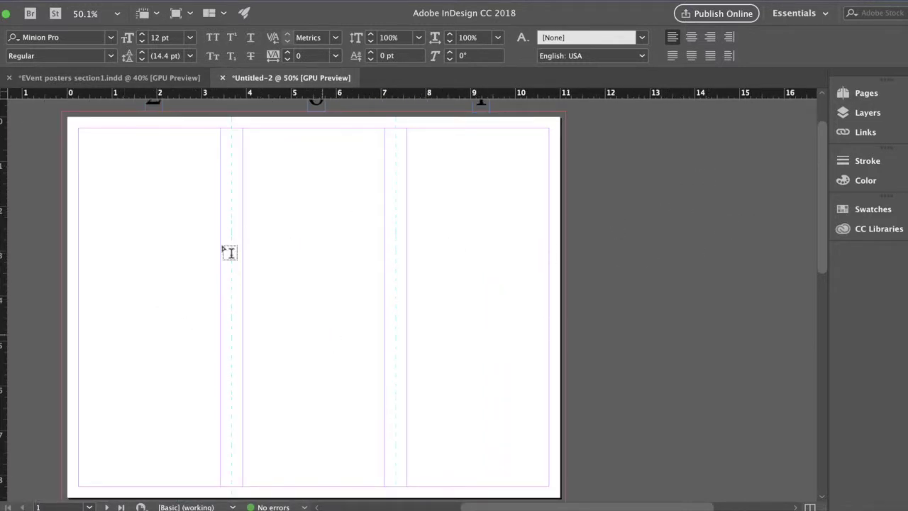
pyautogui.hscroll(1, 444, 253)
pyautogui.hscroll(3, 451, 258)
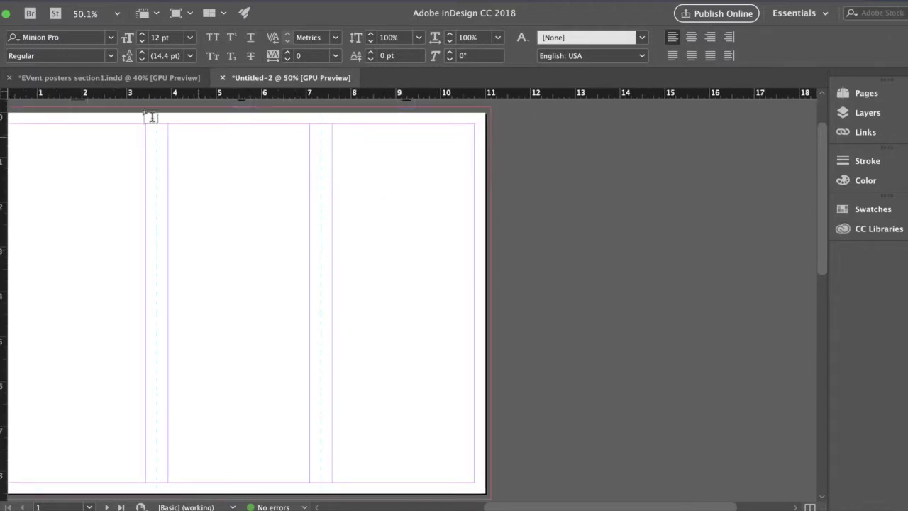
# Place the "IC brochure copy" document from the BROCHURE content folder on the pasteboard beside panel 1, accepting substituted fonts
pyautogui.click(82, 0)
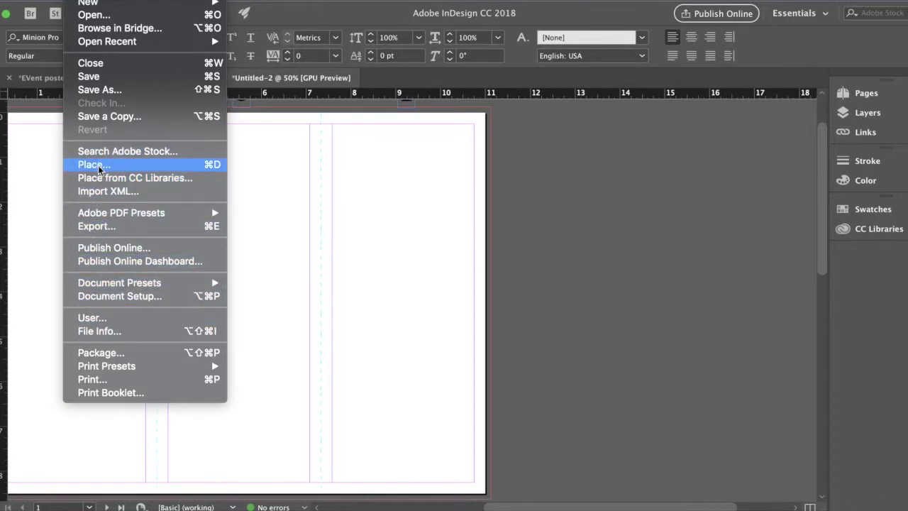
pyautogui.click(189, 168)
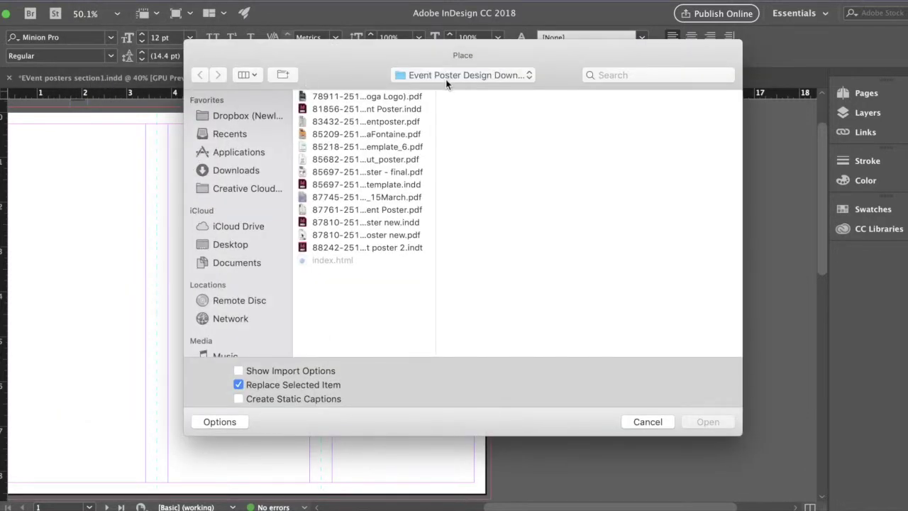
pyautogui.click(446, 75)
pyautogui.click(443, 183)
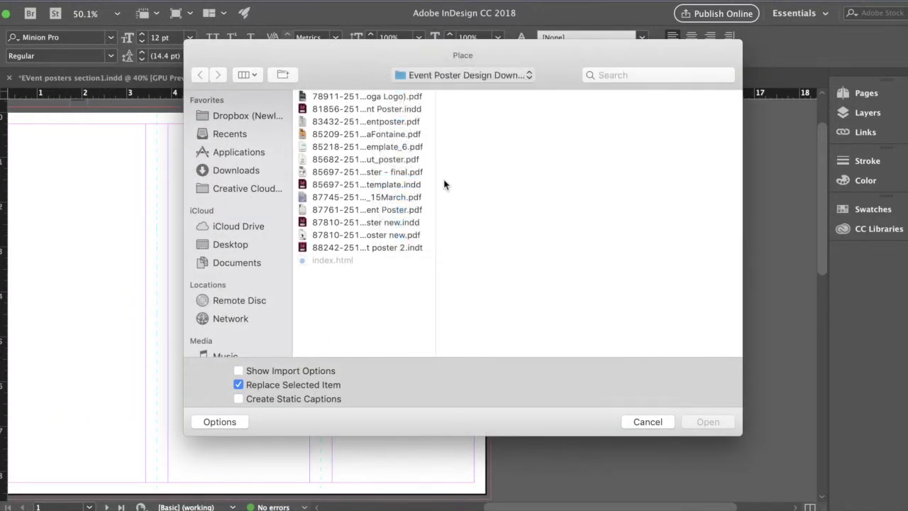
pyautogui.click(637, 124)
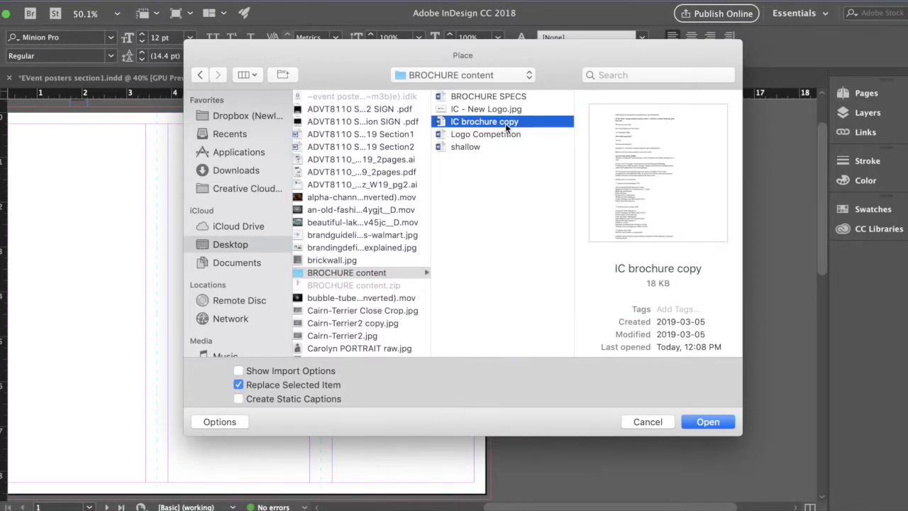
pyautogui.click(706, 423)
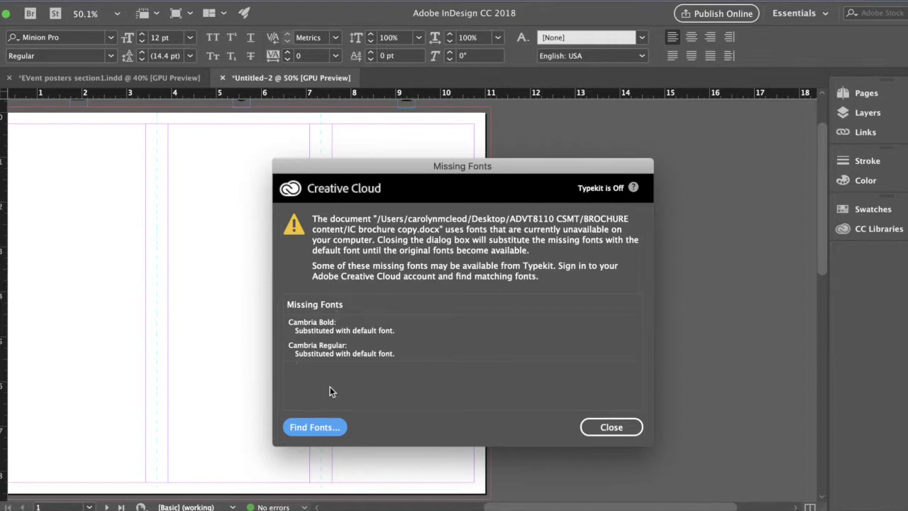
pyautogui.click(617, 430)
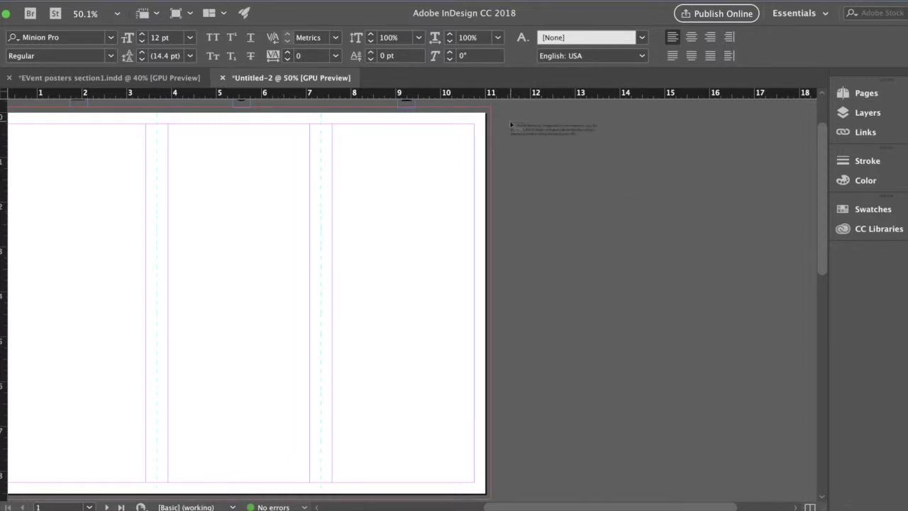
pyautogui.click(511, 124)
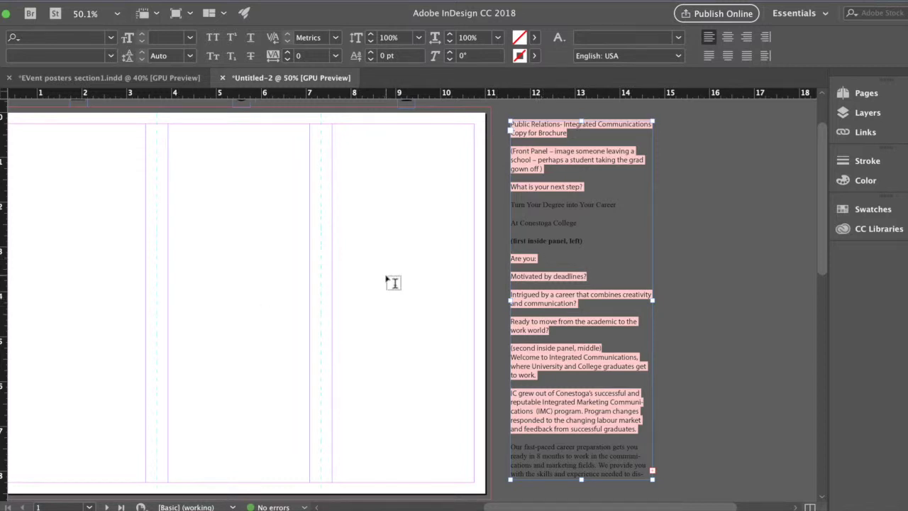
# Widen the placed text frame outward across the pasteboard to nearly double its width
pyautogui.scroll(1, 392, 283)
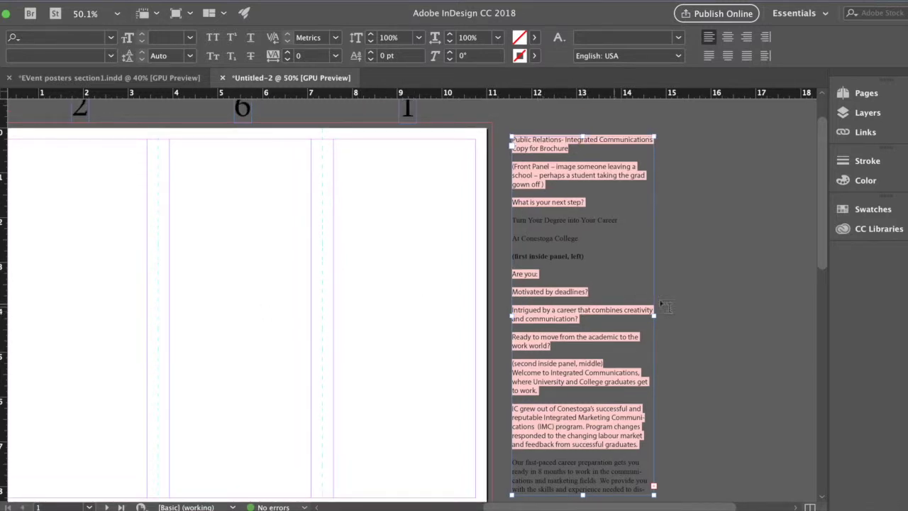
pyautogui.press('super')
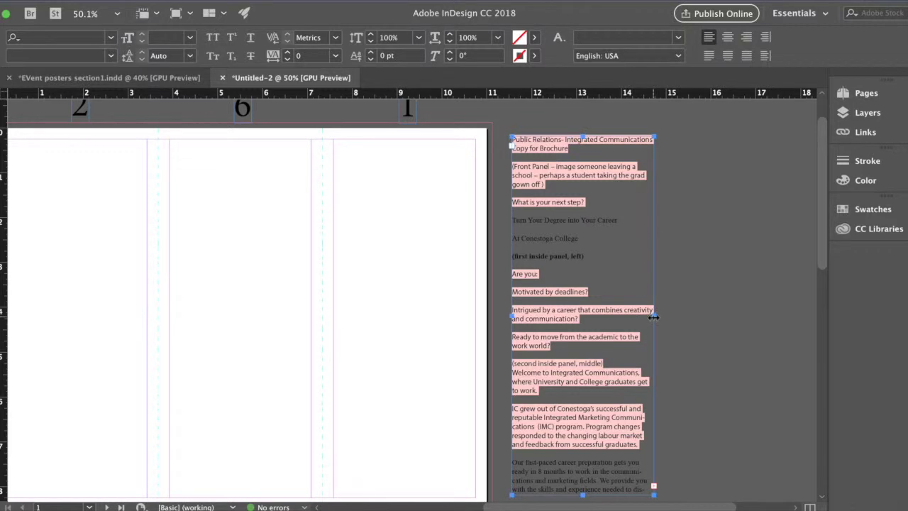
pyautogui.moveTo(653, 317); pyautogui.dragTo(768, 317)
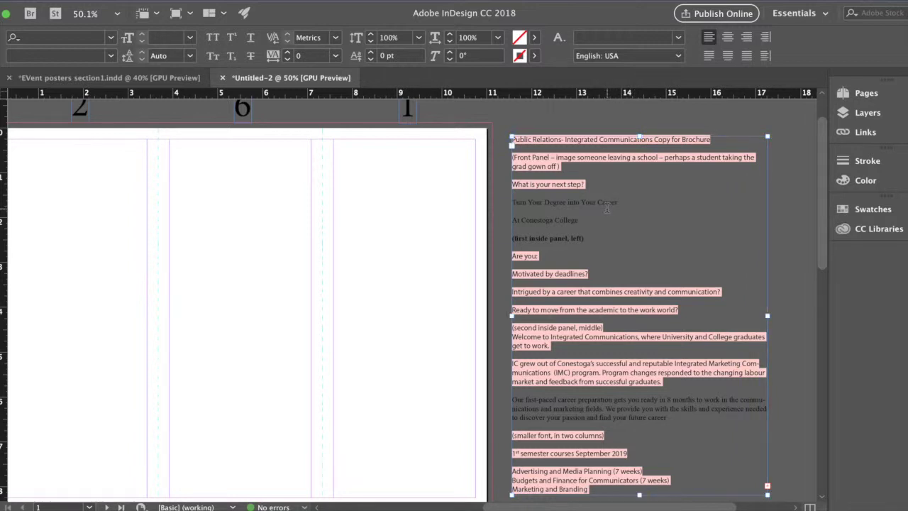
# Copy the front panel lines from "What is your next step?" to "At Conestoga College" into a new text frame filling panel 1's margins
pyautogui.moveTo(580, 221); pyautogui.dragTo(511, 184)
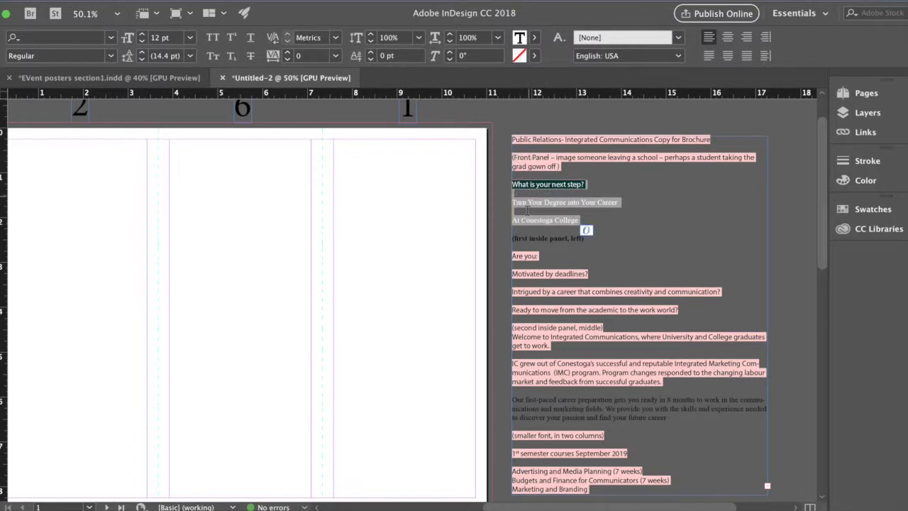
pyautogui.press('Escape')
pyautogui.press('super+c')
pyautogui.scroll(1, 412, 179)
pyautogui.moveTo(333, 155); pyautogui.dragTo(474, 465)
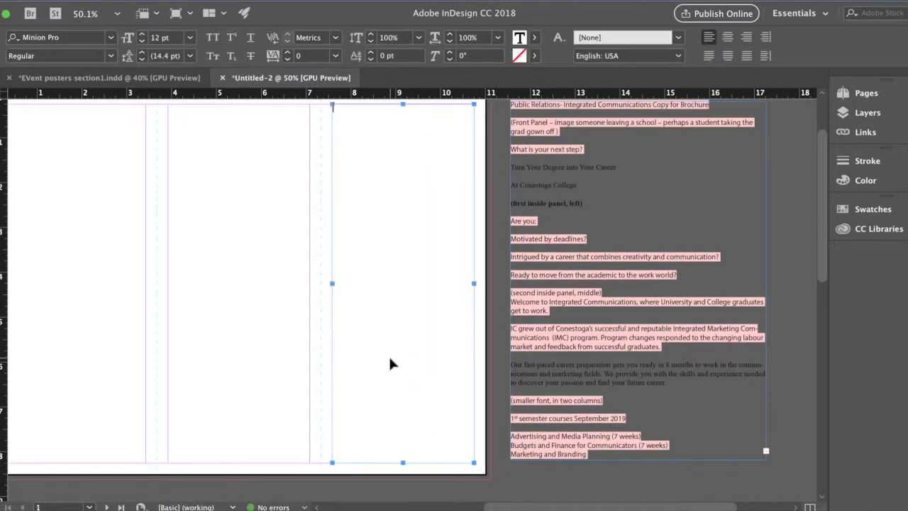
pyautogui.press('super+v')
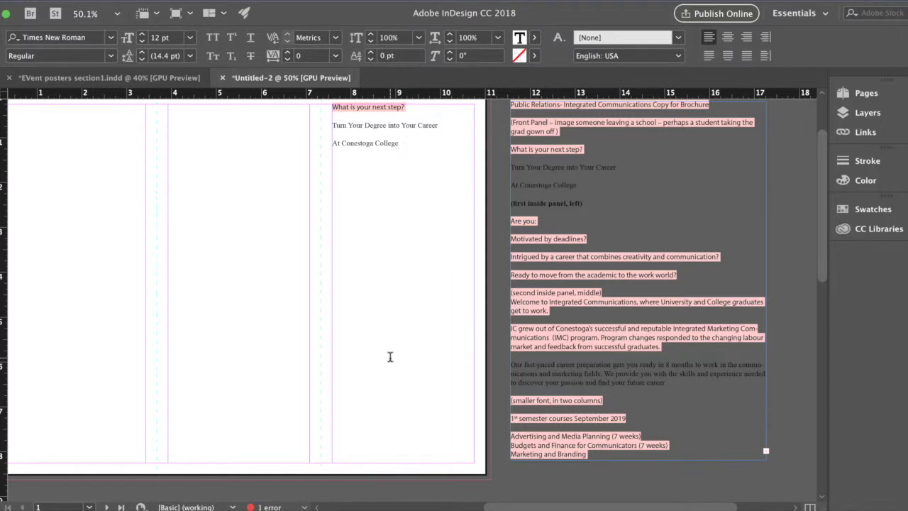
# Delete the copy title, the front panel note and the three front panel lines from the pasteboard text
pyautogui.scroll(1, 405, 358)
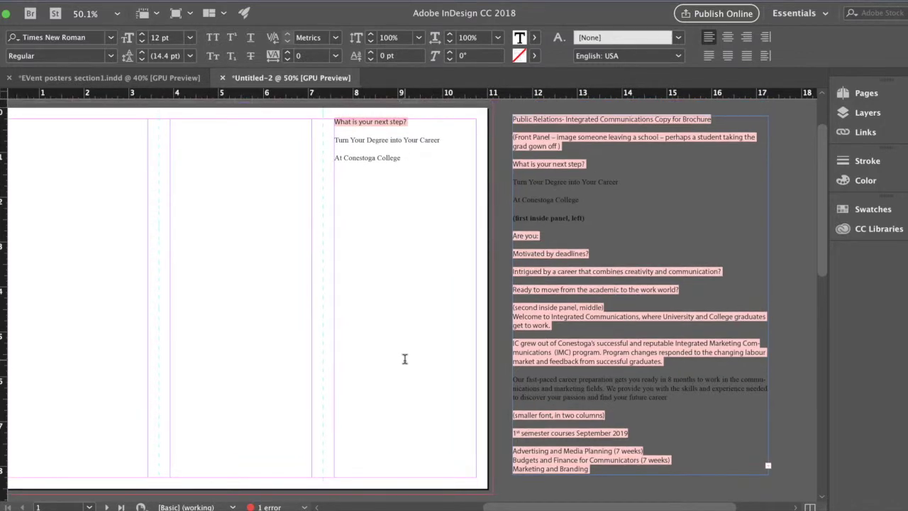
pyautogui.scroll(3, 398, 171)
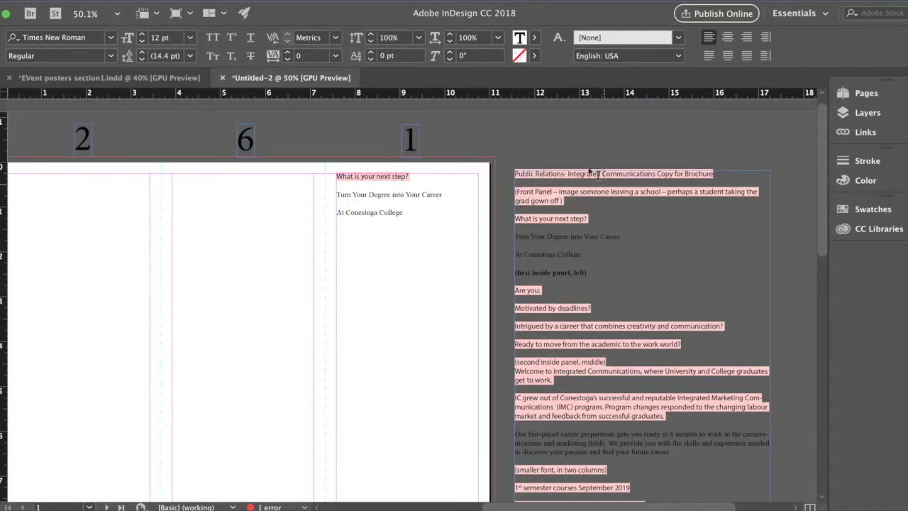
pyautogui.click(570, 220)
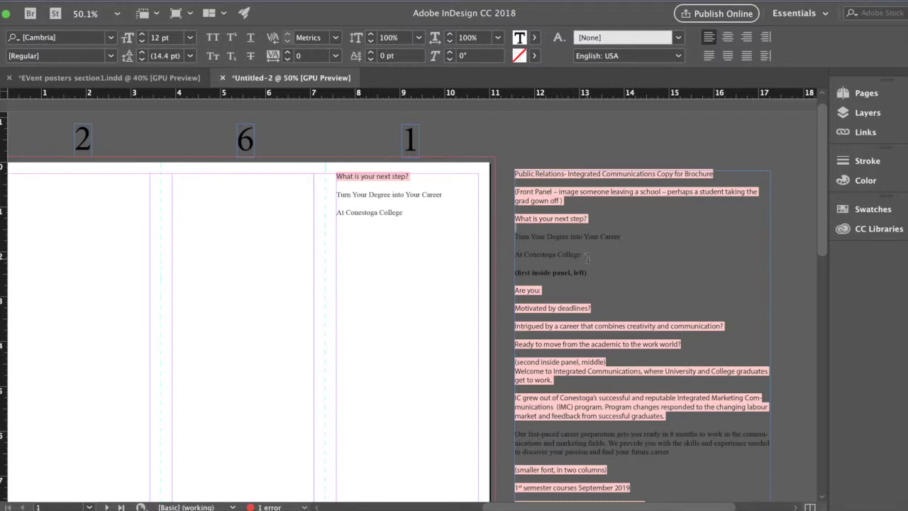
pyautogui.moveTo(588, 257); pyautogui.dragTo(505, 181)
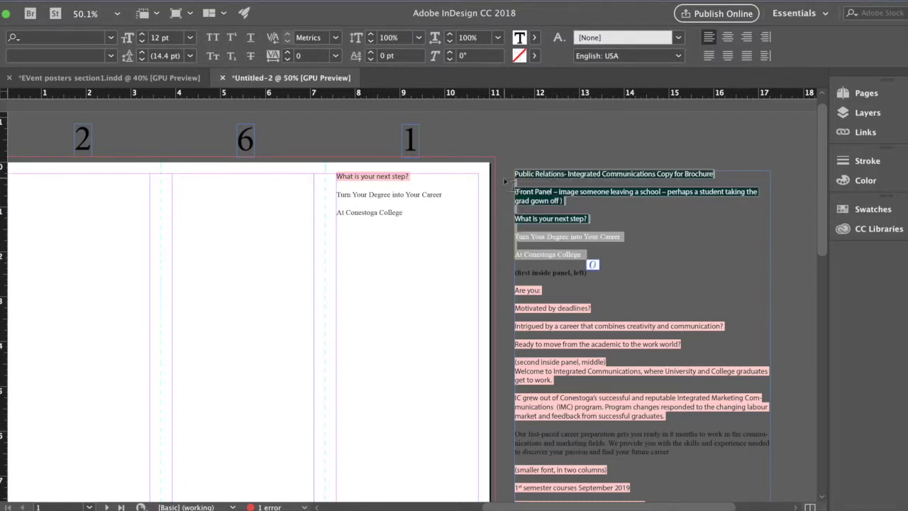
pyautogui.press('BackSpace')
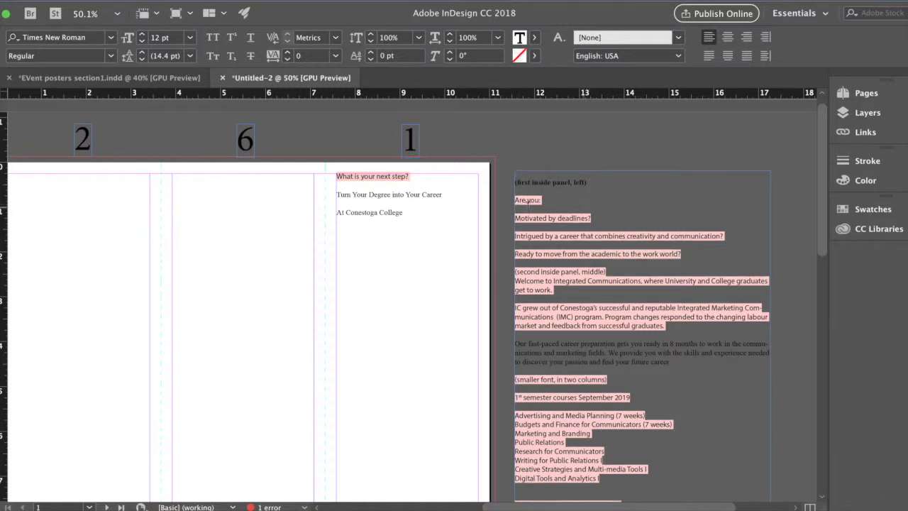
# Copy the first inside panel text, from "Are you:" through "work world?", into a new text frame filling panel 3 on the second page
pyautogui.moveTo(514, 201); pyautogui.dragTo(686, 257)
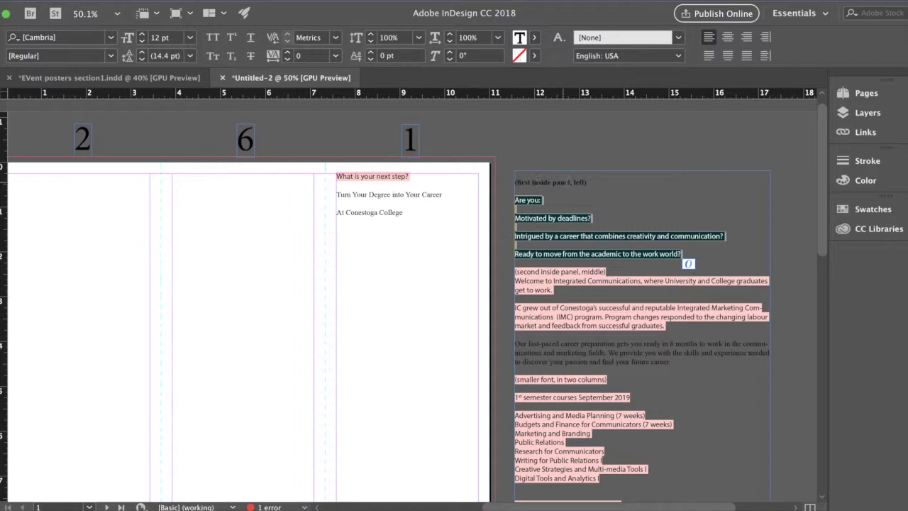
pyautogui.press('super+c')
pyautogui.scroll(-5, 355, 293)
pyautogui.hscroll(-3, 355, 294)
pyautogui.scroll(-3, 354, 294)
pyautogui.hscroll(-1, 355, 294)
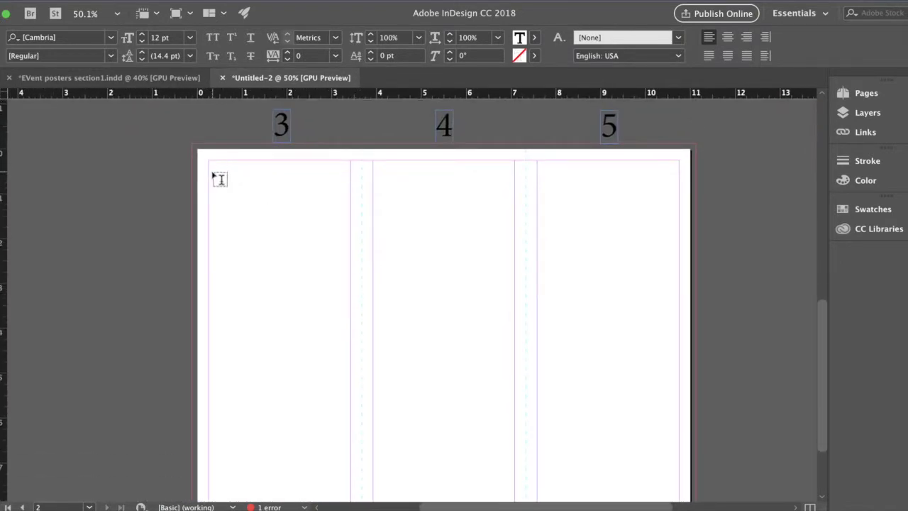
pyautogui.scroll(-1, 226, 177)
pyautogui.hscroll(1, 226, 177)
pyautogui.moveTo(195, 130); pyautogui.dragTo(335, 488)
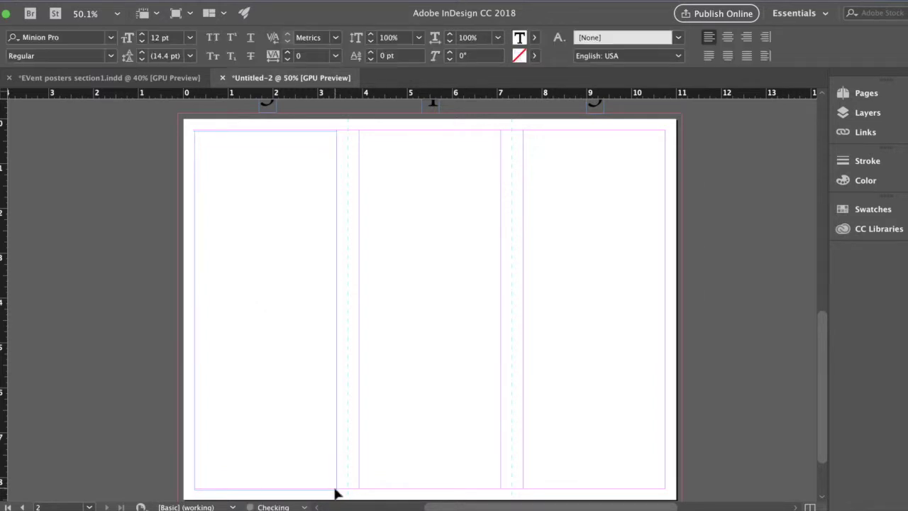
pyautogui.press('cmd+v')
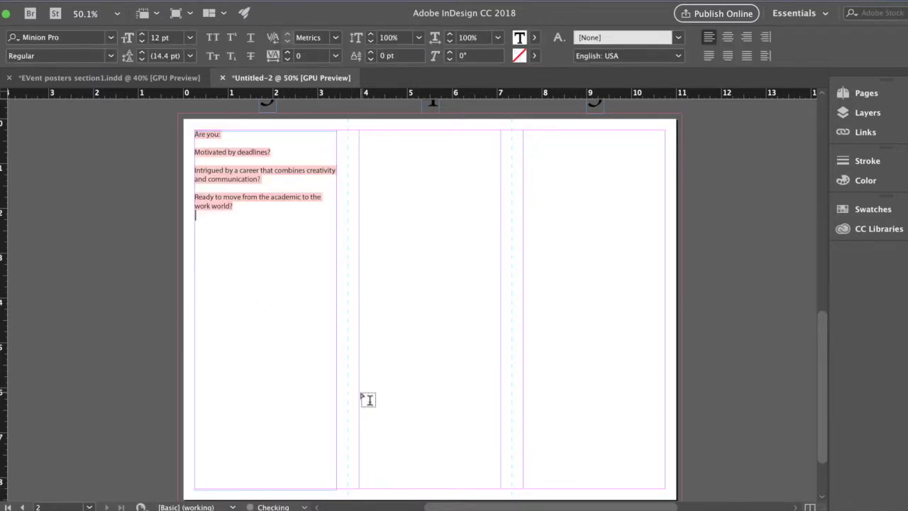
# Delete the "(first inside panel, left)" heading and its questions from the pasteboard text beside the first page
pyautogui.scroll(1, 367, 399)
pyautogui.scroll(10, 367, 399)
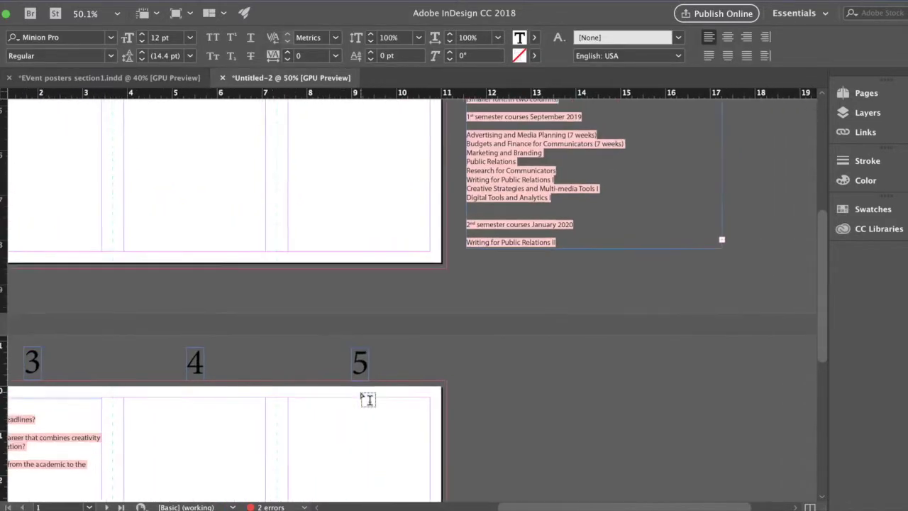
pyautogui.click(537, 297)
pyautogui.moveTo(602, 262); pyautogui.dragTo(420, 188)
pyautogui.press('BackSpace')
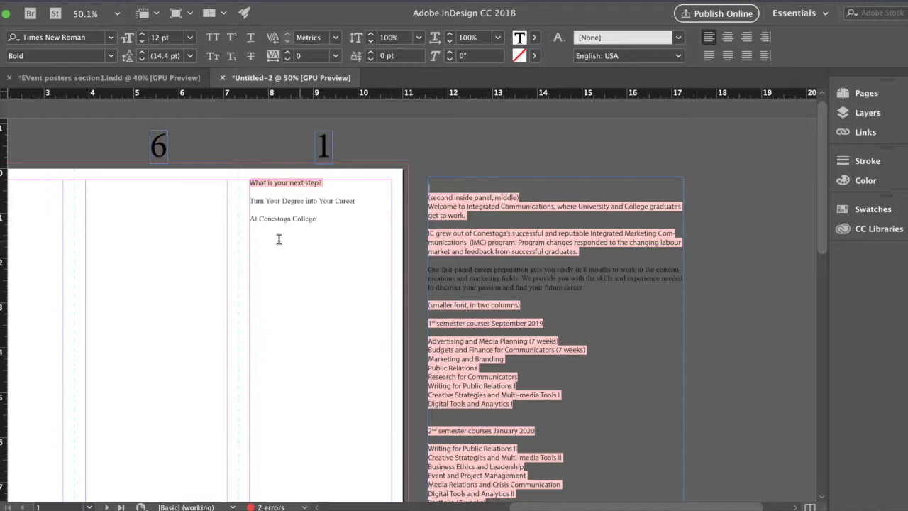
# Remove the "(smaller font, in two columns)" note and its leftover blank line from the pasteboard text
pyautogui.scroll(-5, 489, 278)
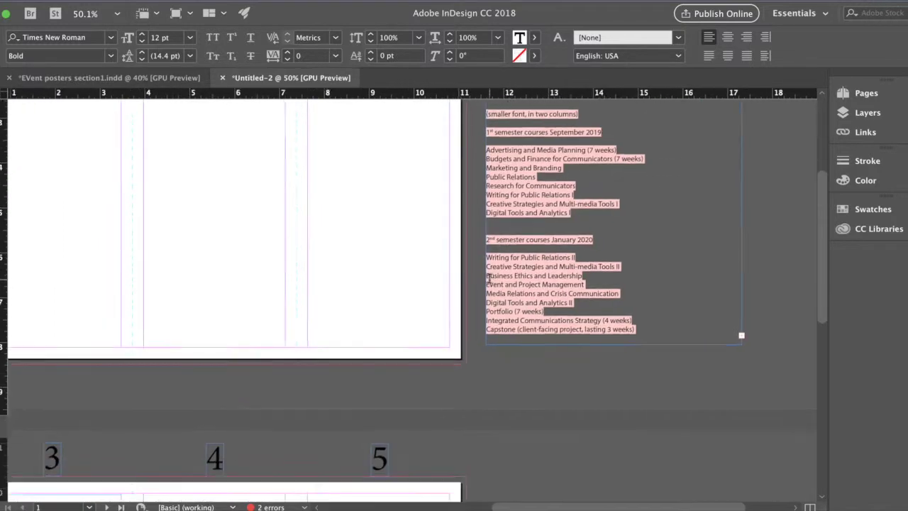
pyautogui.scroll(-3, 489, 277)
pyautogui.scroll(8, 548, 233)
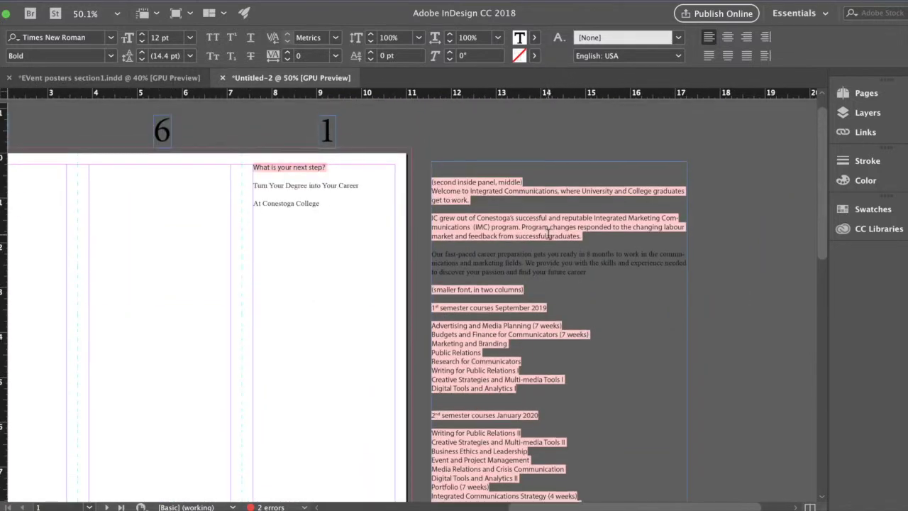
pyautogui.moveTo(595, 273); pyautogui.dragTo(551, 273)
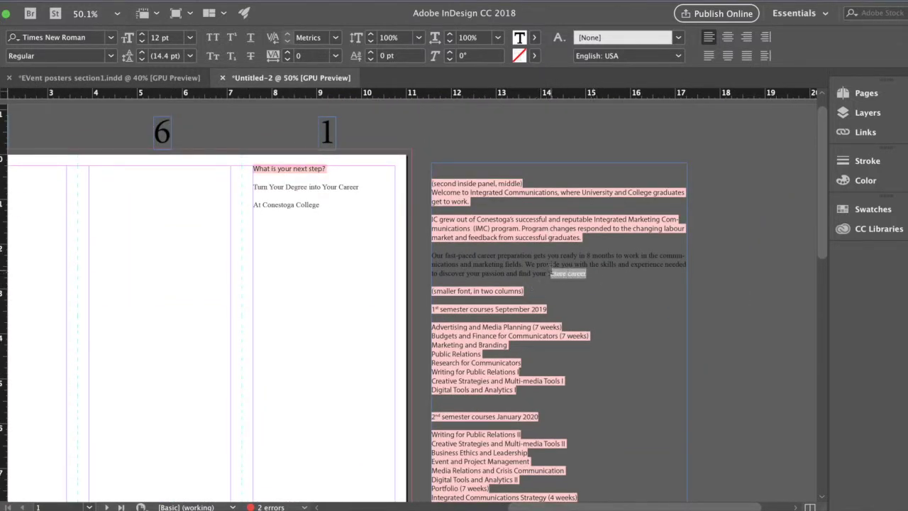
pyautogui.click(474, 291)
pyautogui.moveTo(529, 291); pyautogui.dragTo(423, 293)
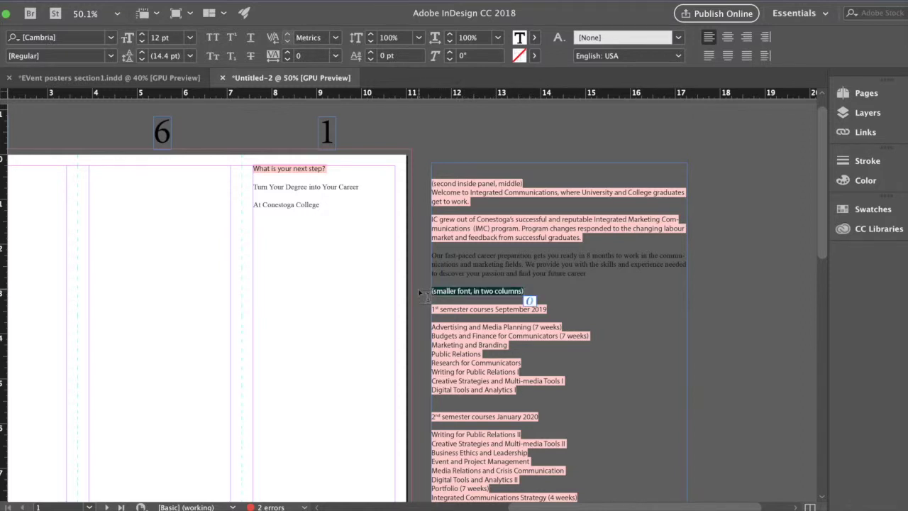
pyautogui.press('BackSpace')
pyautogui.press('BackSpace')
pyautogui.press('BackSpace')
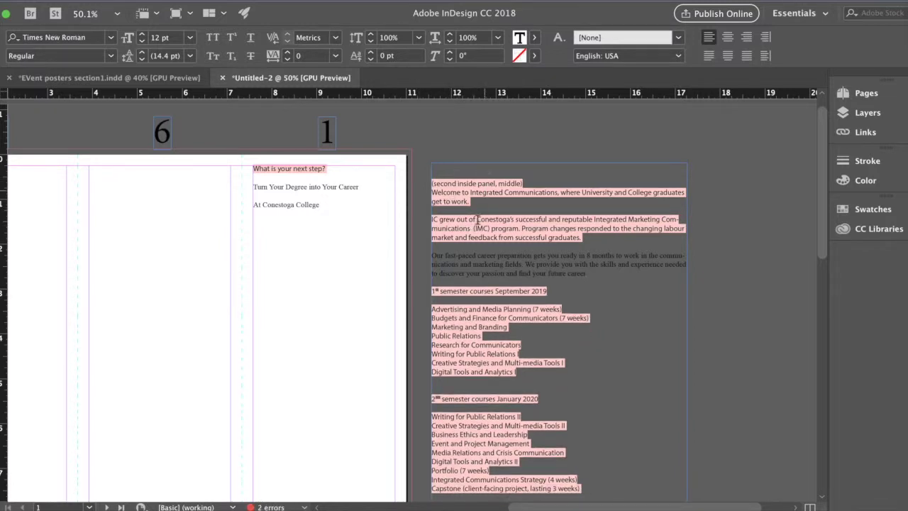
# Widen the pasteboard text frame to about 7.6 inches and extend its lower edge by about 1.1 inches to reveal more copy
pyautogui.scroll(-3, 462, 277)
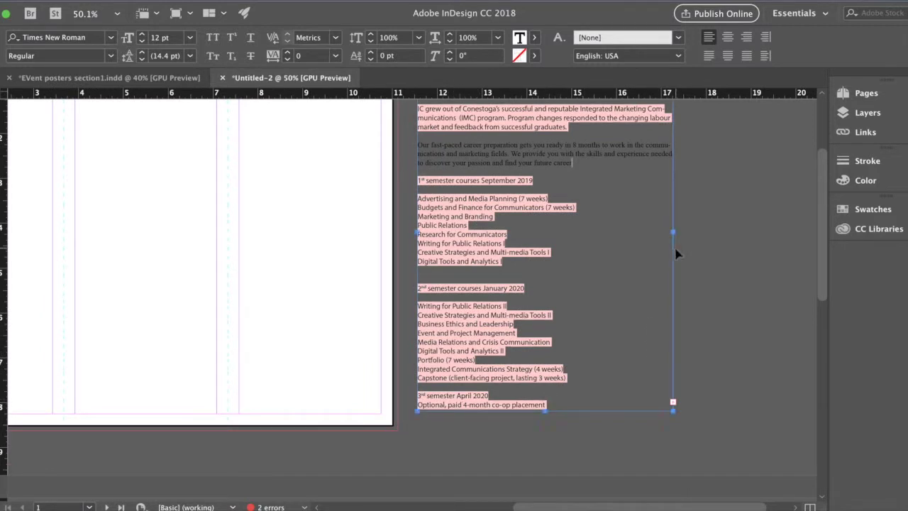
pyautogui.press('Escape')
pyautogui.moveTo(673, 231); pyautogui.dragTo(757, 241)
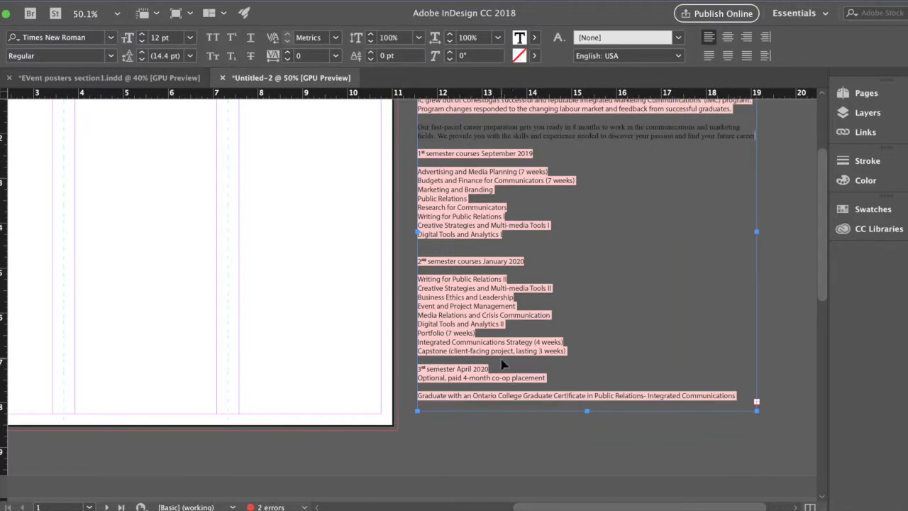
pyautogui.moveTo(587, 411); pyautogui.dragTo(587, 461)
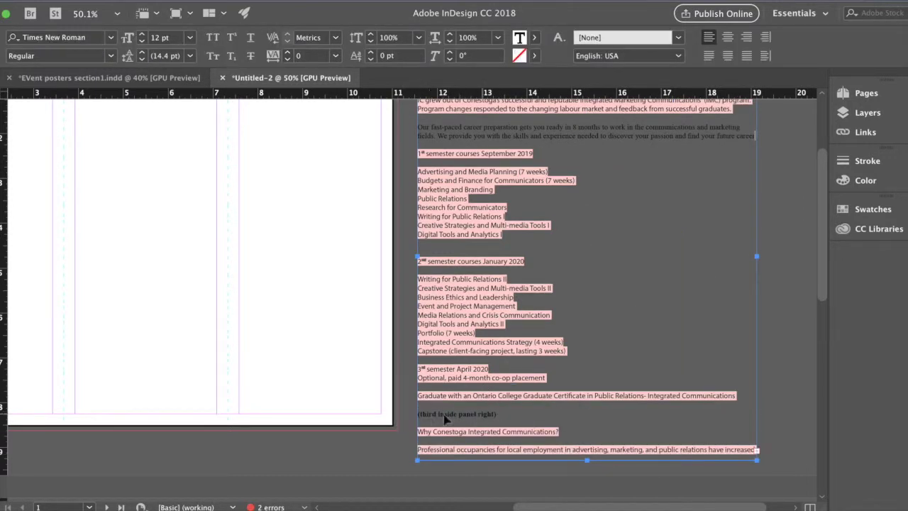
# Copy the second inside panel text, from "Welcome to Integrated Communications" through the graduate certificate line, into a new text frame filling panel 4
pyautogui.doubleClick(740, 398)
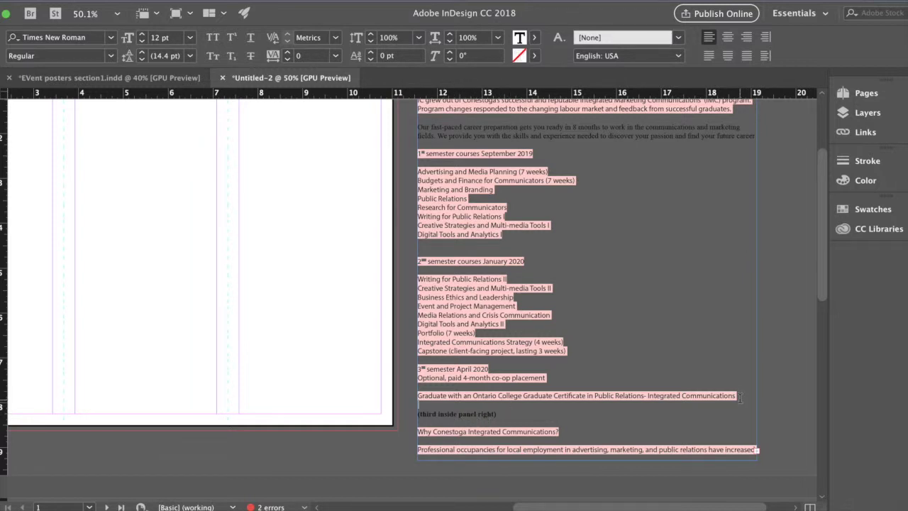
pyautogui.moveTo(740, 398); pyautogui.dragTo(511, 173)
pyautogui.moveTo(506, 128); pyautogui.dragTo(418, 216)
pyautogui.press('super+c')
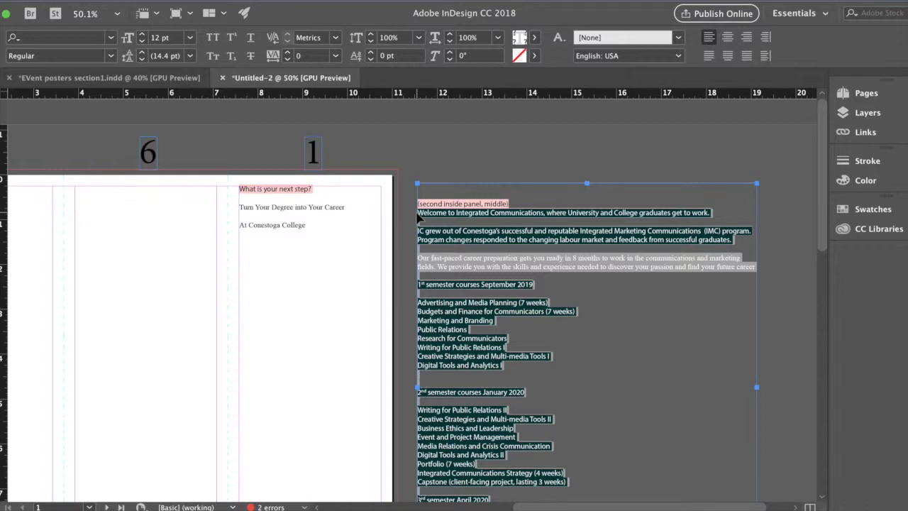
pyautogui.scroll(-12, 307, 306)
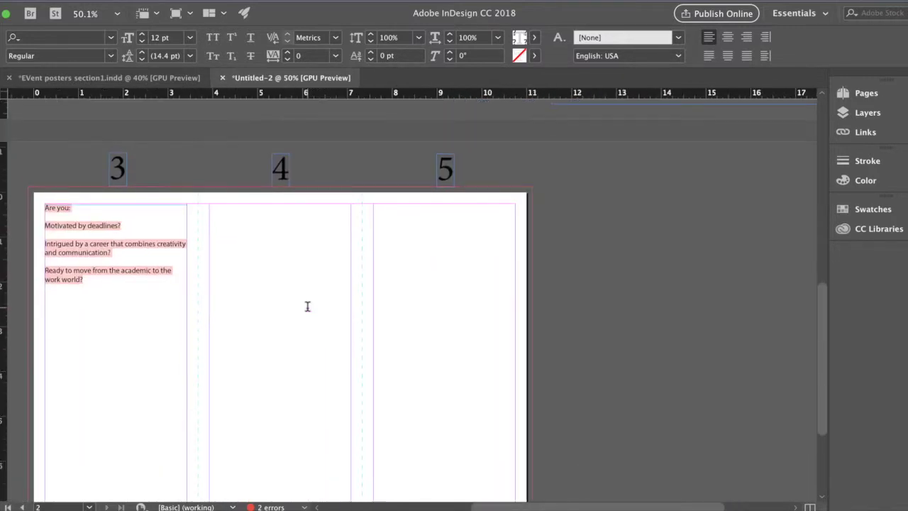
pyautogui.scroll(-3, 308, 306)
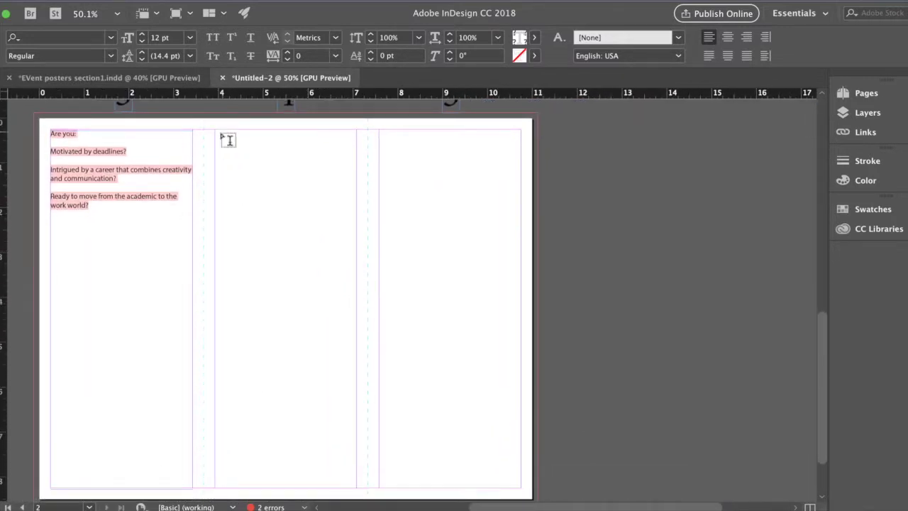
pyautogui.moveTo(215, 130); pyautogui.dragTo(355, 488)
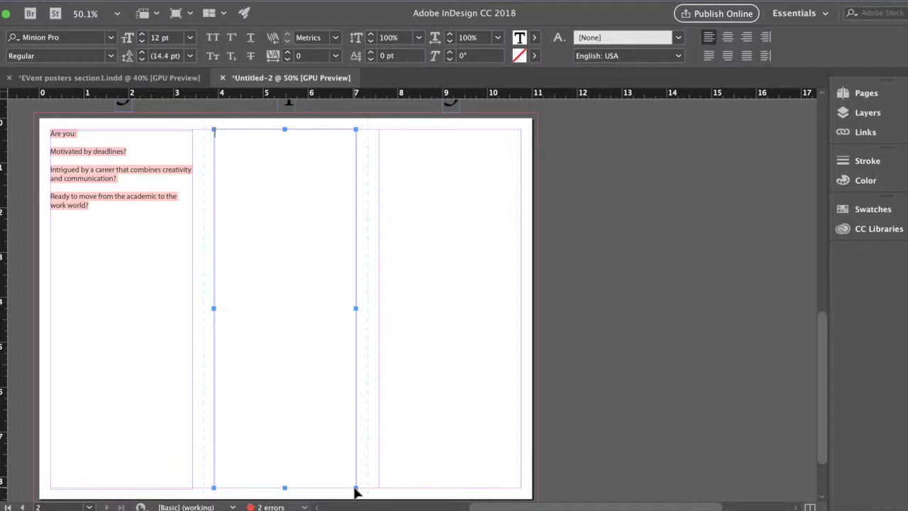
pyautogui.press('super+v')
# Check the copy in panel 4, and delete the whole second inside panel section, including its heading note, from the pasteboard text
pyautogui.scroll(2, 441, 421)
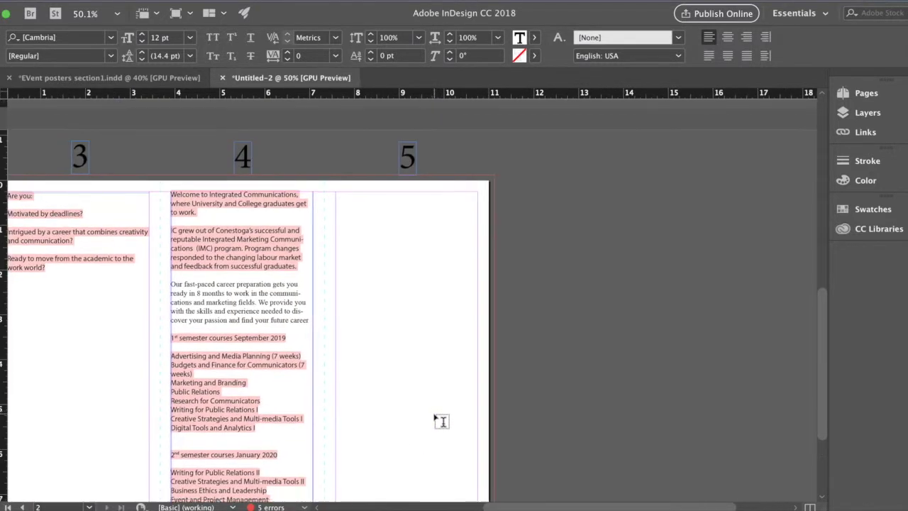
pyautogui.scroll(-4, 330, 419)
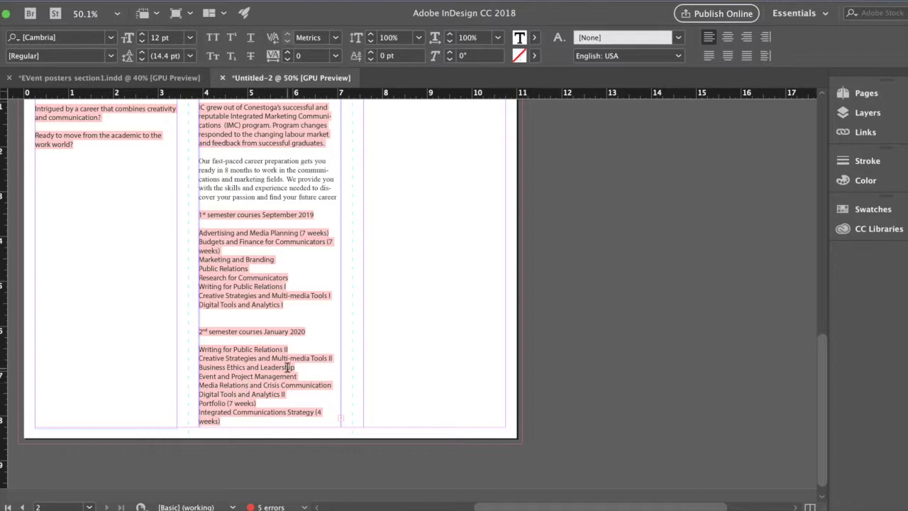
pyautogui.scroll(6, 289, 349)
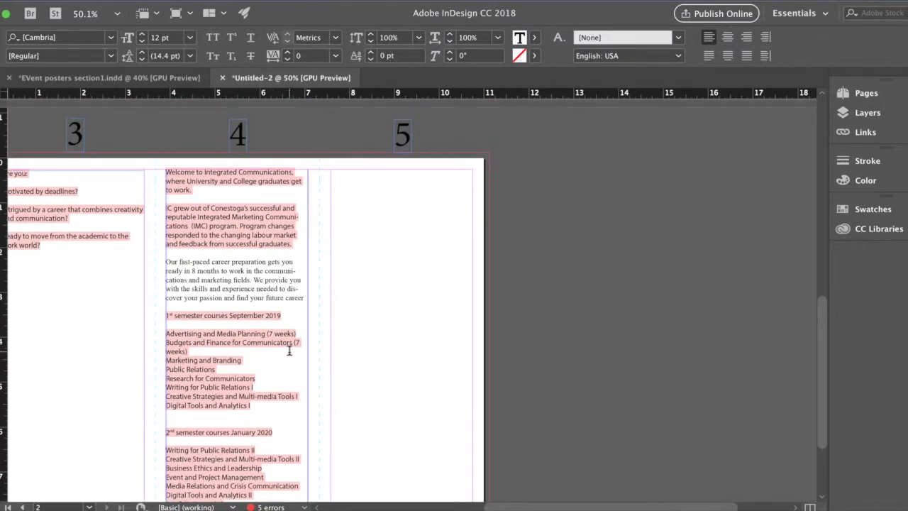
pyautogui.hscroll(3, 289, 350)
pyautogui.scroll(5, 288, 350)
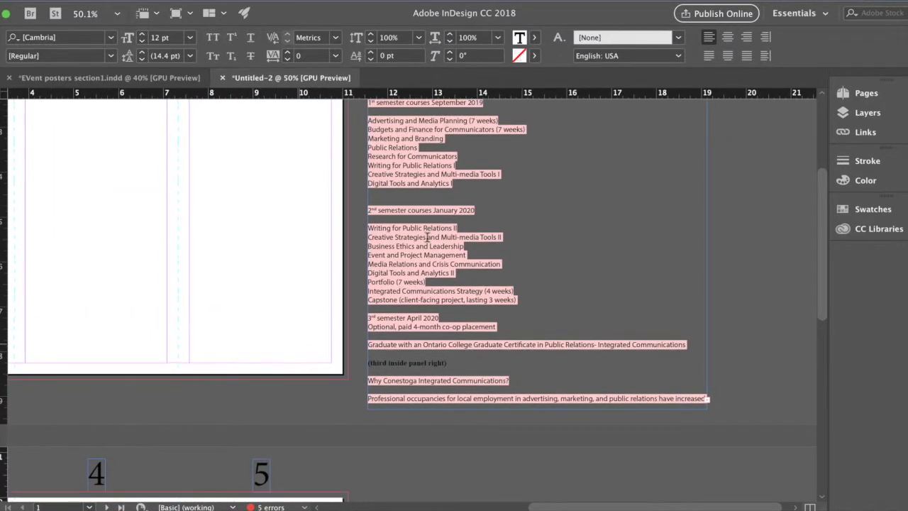
pyautogui.hscroll(2, 428, 235)
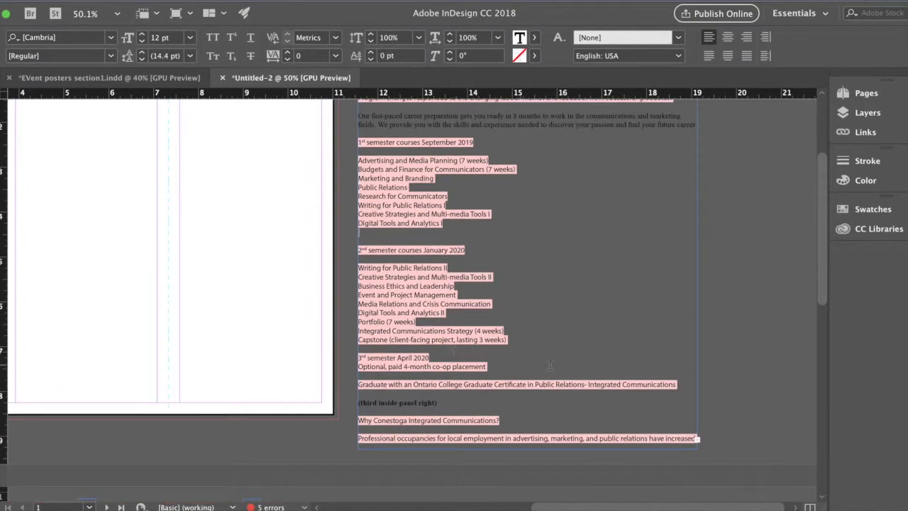
pyautogui.moveTo(680, 385); pyautogui.dragTo(335, 156)
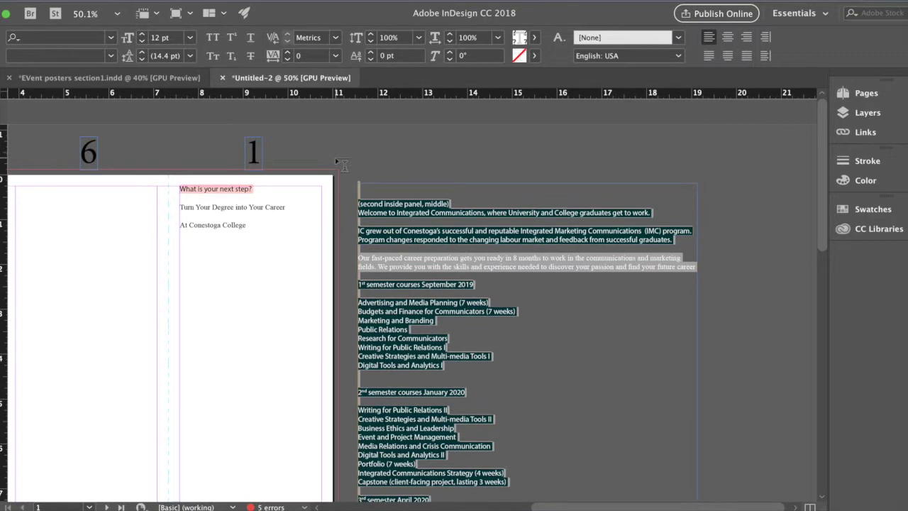
pyautogui.press('BackSpace')
pyautogui.scroll(-2, 397, 229)
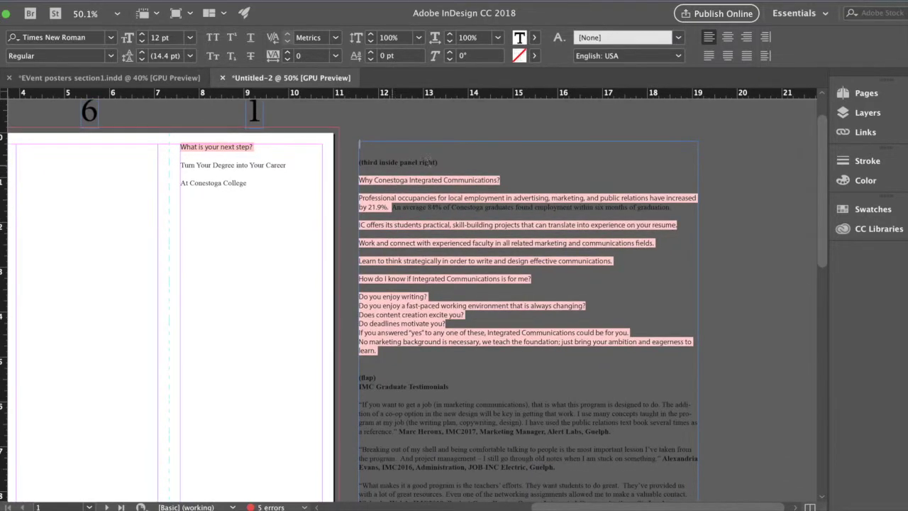
pyautogui.scroll(-1, 435, 176)
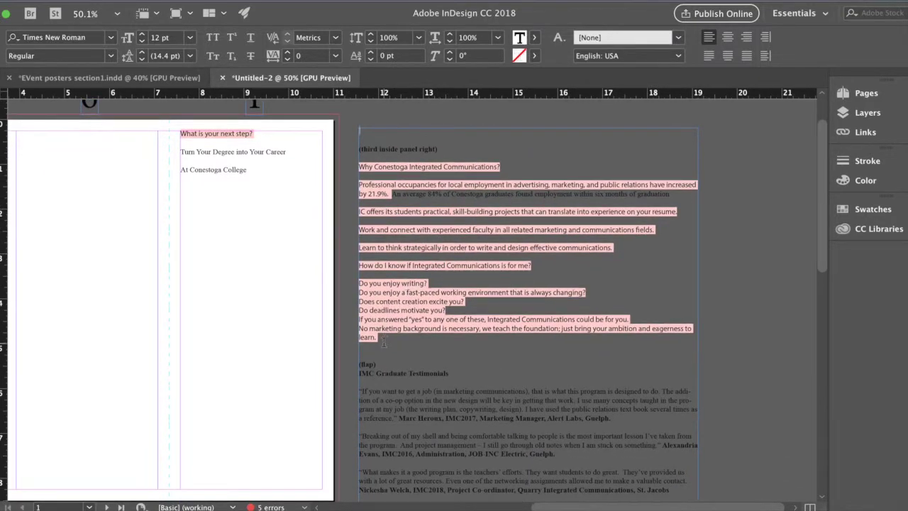
# Copy the third inside panel text, from "Why Conestoga Integrated Communications?" through the ambition and eagerness line, into a new text frame filling panel 5
pyautogui.moveTo(373, 334); pyautogui.dragTo(343, 168)
pyautogui.scroll(-10, 233, 264)
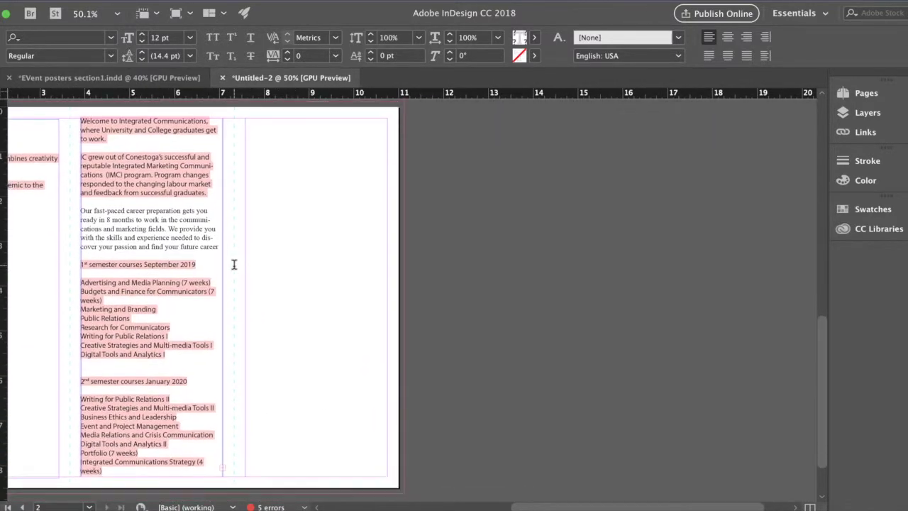
pyautogui.moveTo(271, 156); pyautogui.dragTo(382, 465)
pyautogui.hotkey('ctrl', 'v')
# Delete the whole third inside panel section from the pasteboard text, including its heading note and the "(flap)" note
pyautogui.scroll(10, 447, 390)
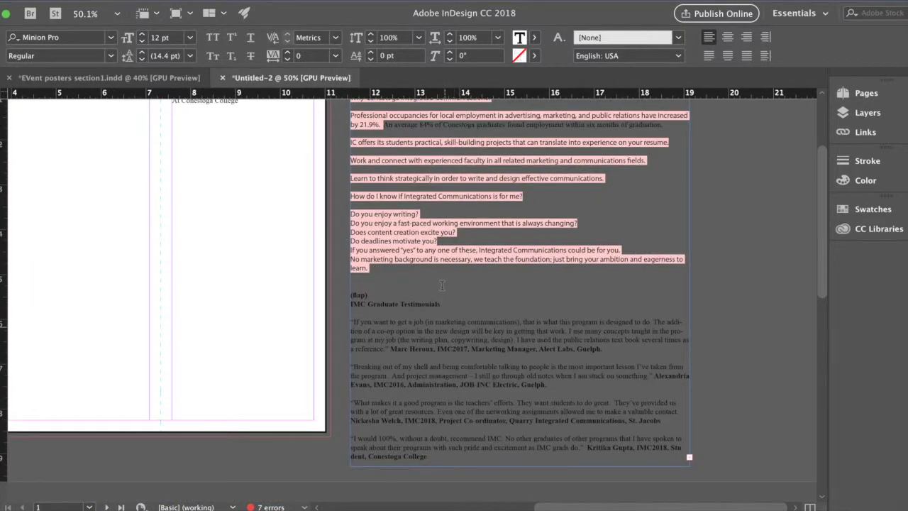
pyautogui.moveTo(394, 289); pyautogui.dragTo(359, 250)
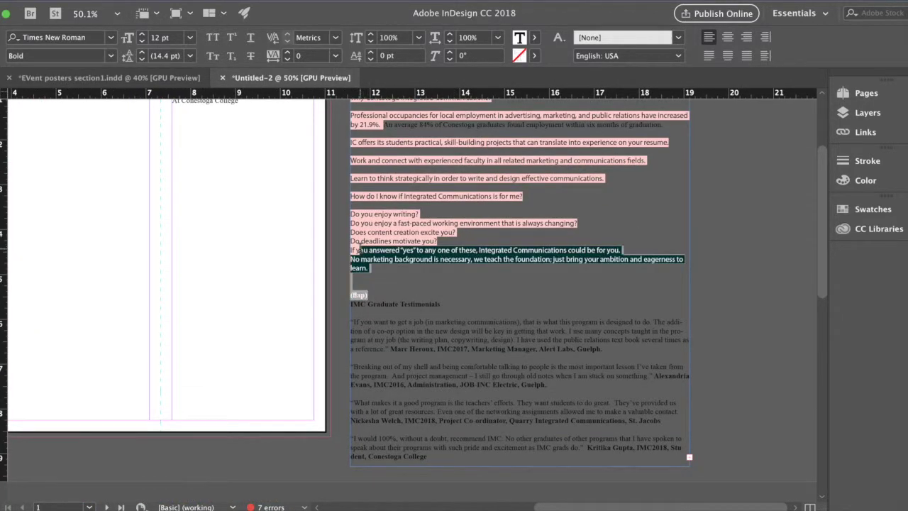
pyautogui.click(367, 302)
pyautogui.click(389, 285)
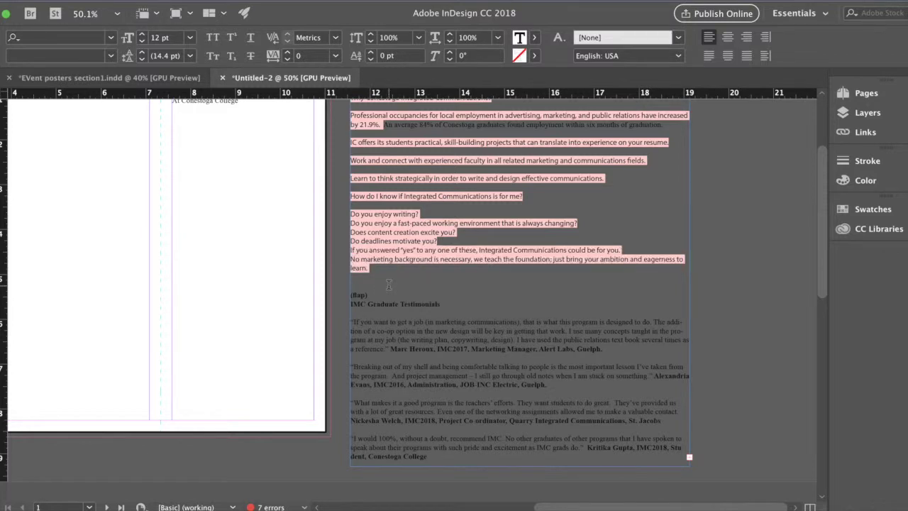
pyautogui.moveTo(369, 295); pyautogui.dragTo(314, 75)
pyautogui.press('BackSpace')
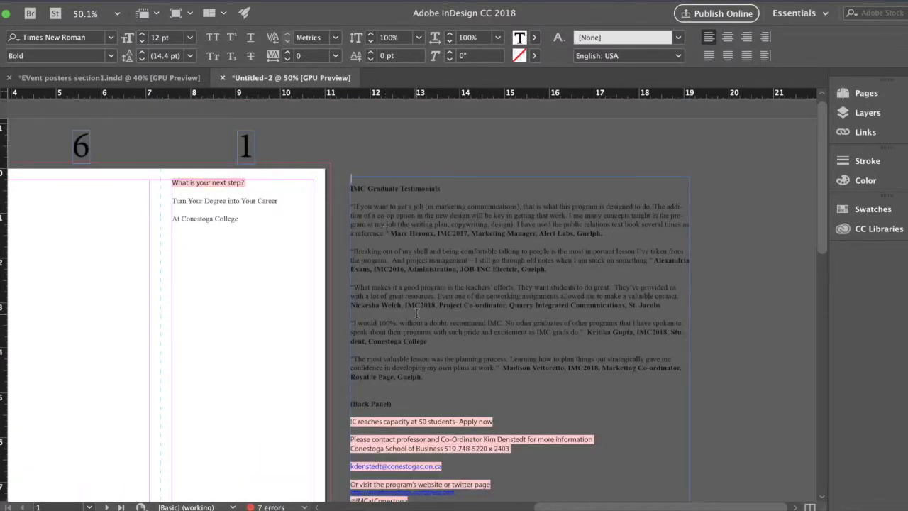
# Copy the "IMC Graduate Testimonials" heading and all its quotes into a new text frame filling panel 2
pyautogui.moveTo(420, 370); pyautogui.dragTo(339, 172)
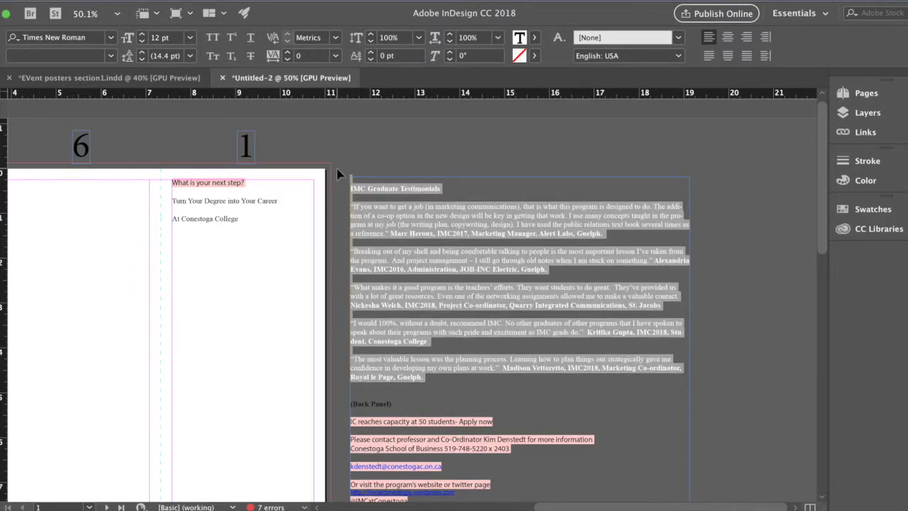
pyautogui.hscroll(-8, 326, 191)
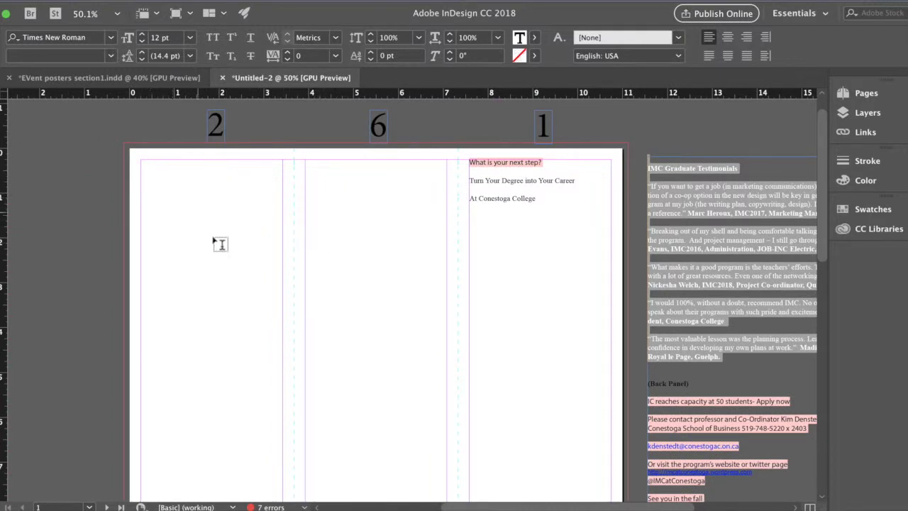
pyautogui.scroll(-2, 210, 253)
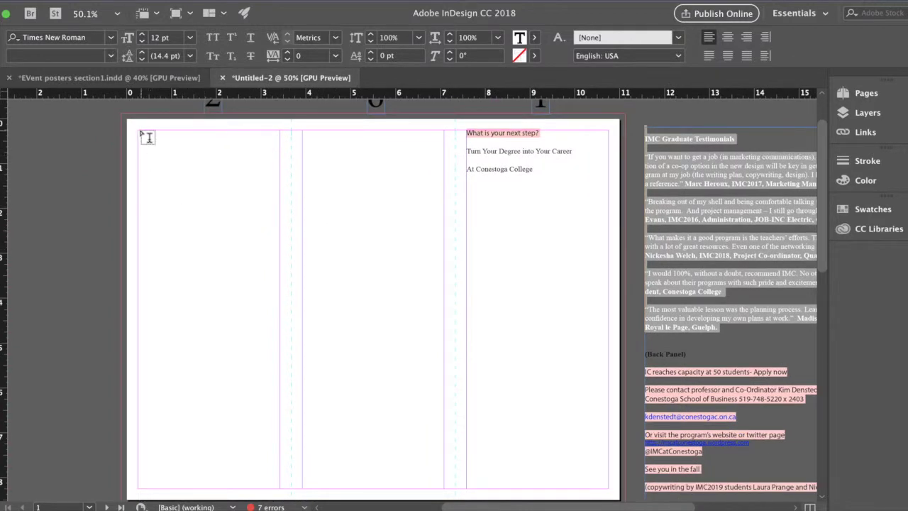
pyautogui.moveTo(139, 131); pyautogui.dragTo(279, 487)
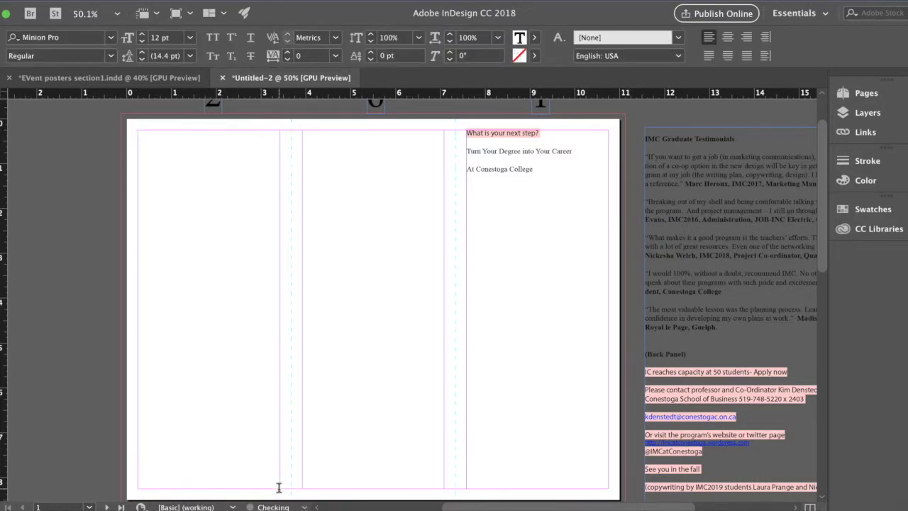
pyautogui.press('super+v')
# Delete the "IMC Graduate Testimonials" section from the pasteboard text
pyautogui.hscroll(4, 390, 472)
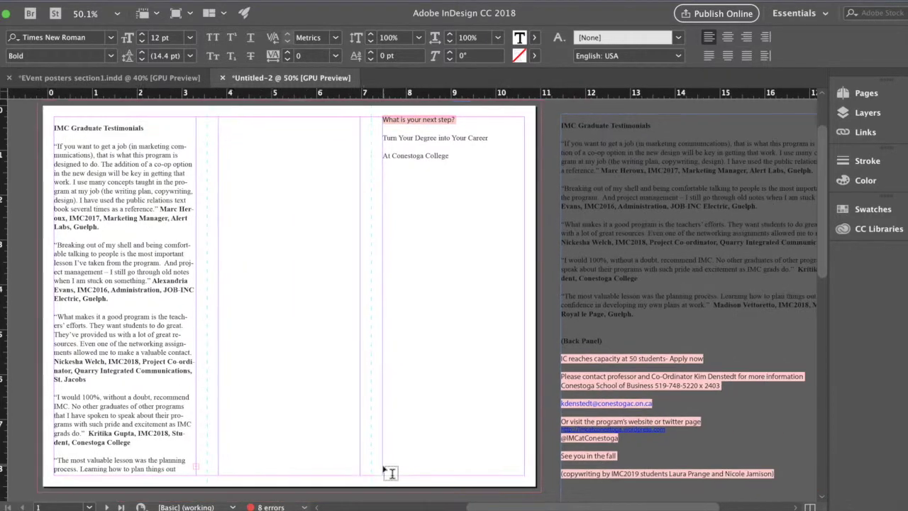
pyautogui.hscroll(5, 389, 472)
pyautogui.click(509, 362)
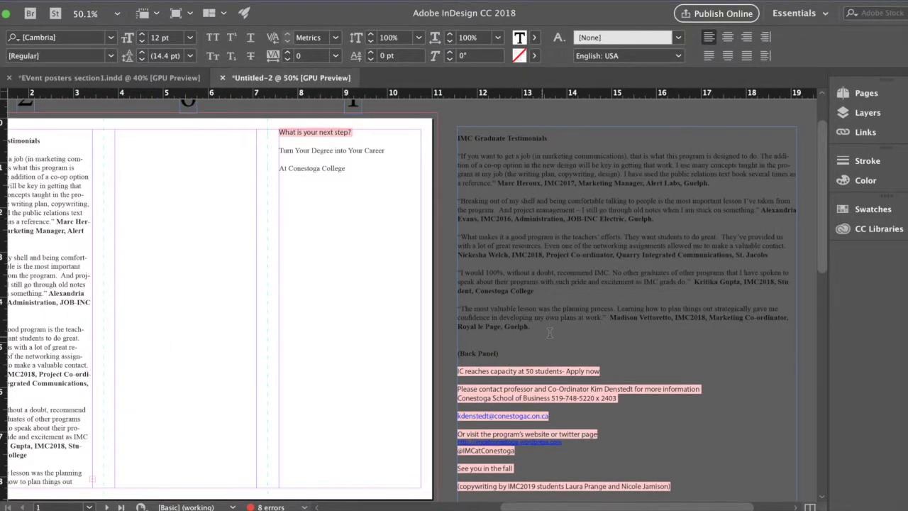
pyautogui.moveTo(549, 330); pyautogui.dragTo(442, 127)
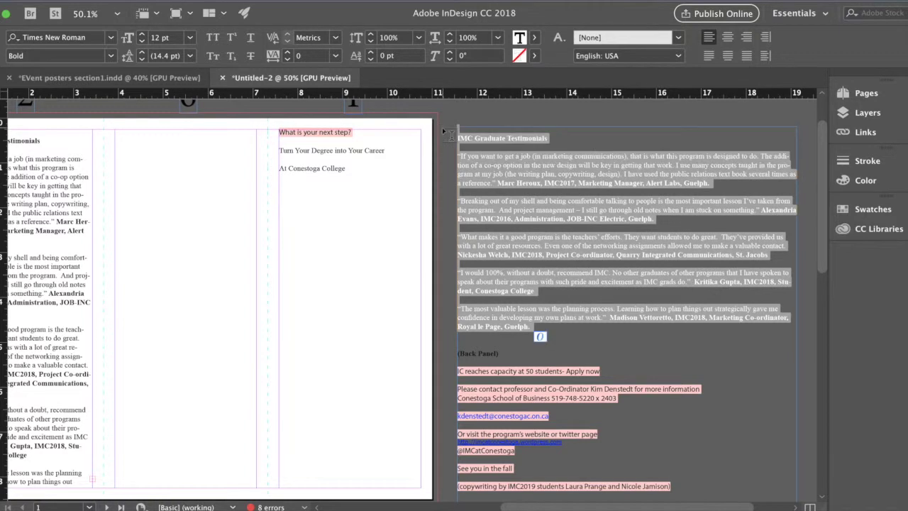
pyautogui.press('BackSpace')
# Copy the back panel text, from "IC reaches capacity at 50 students- Apply now" through the copywriting credit, into a new text frame filling panel 6
pyautogui.moveTo(680, 279); pyautogui.dragTo(448, 168)
pyautogui.hotkey('ctrl', 'c')
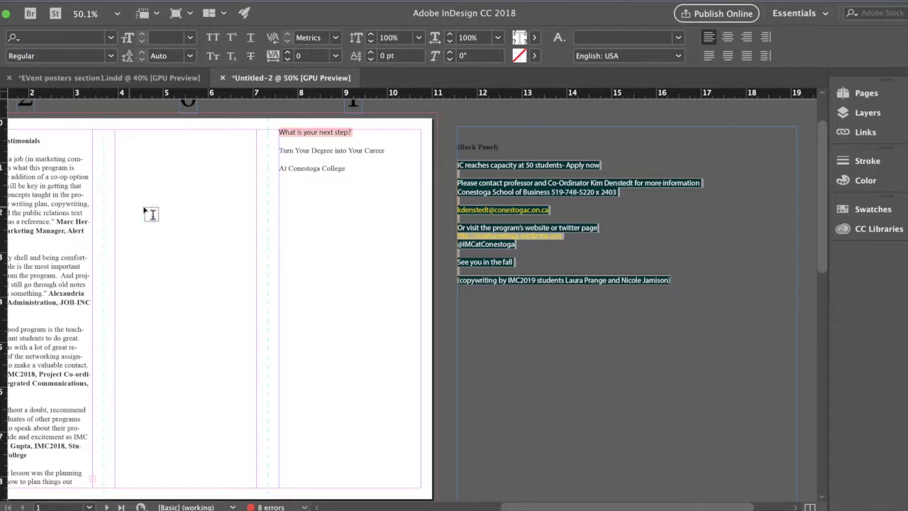
pyautogui.scroll(2, 152, 162)
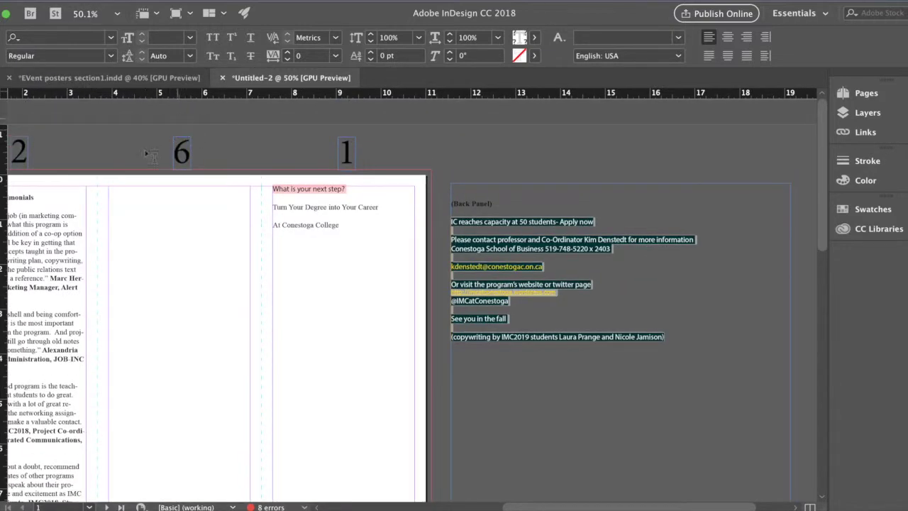
pyautogui.scroll(-3, 176, 242)
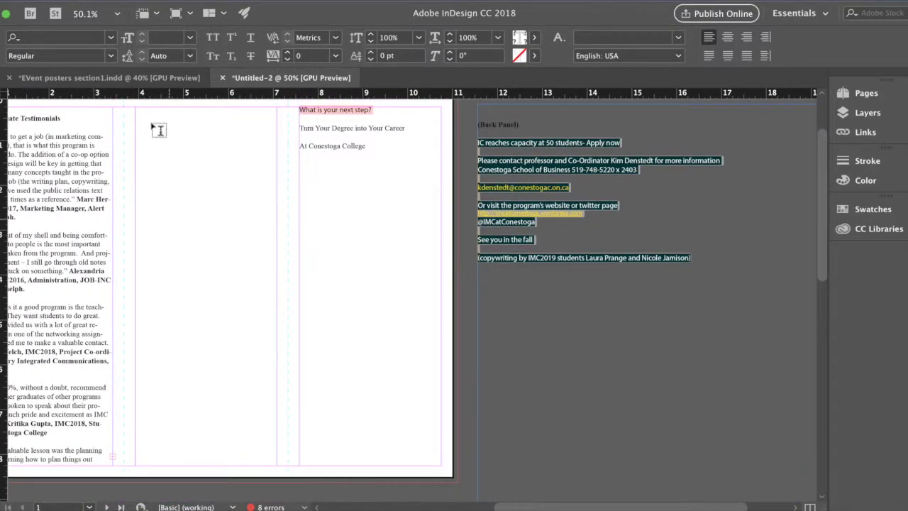
pyautogui.moveTo(135, 107); pyautogui.dragTo(277, 469)
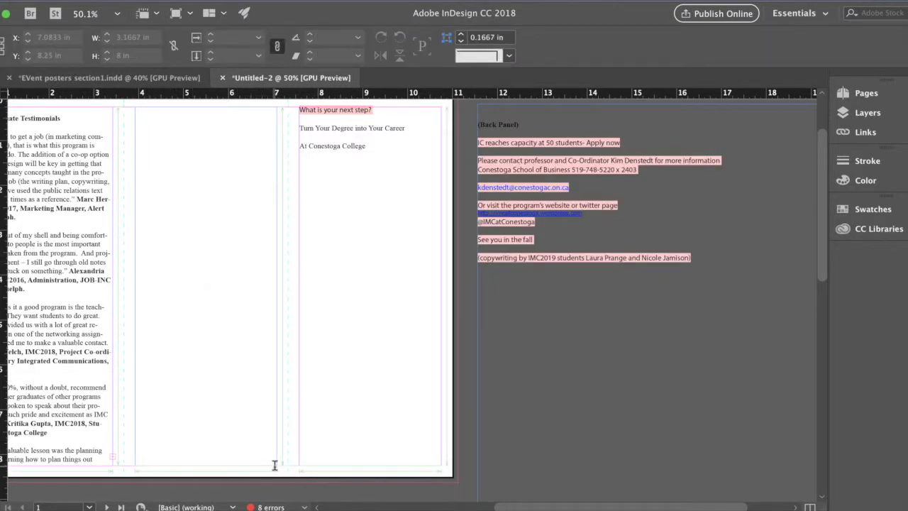
pyautogui.hotkey('ctrl', 'v')
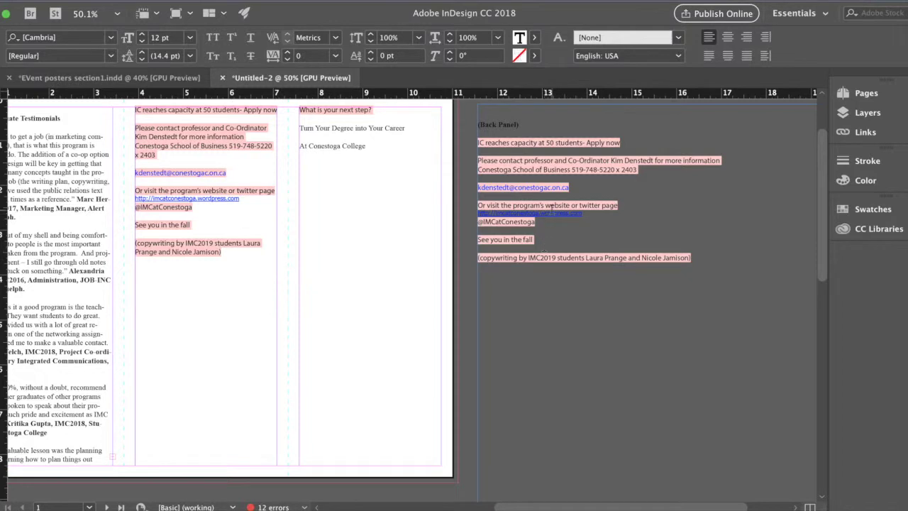
# Delete the leftover source text frame with the back panel copy from the pasteboard
pyautogui.scroll(3, 551, 206)
pyautogui.hscroll(1, 547, 199)
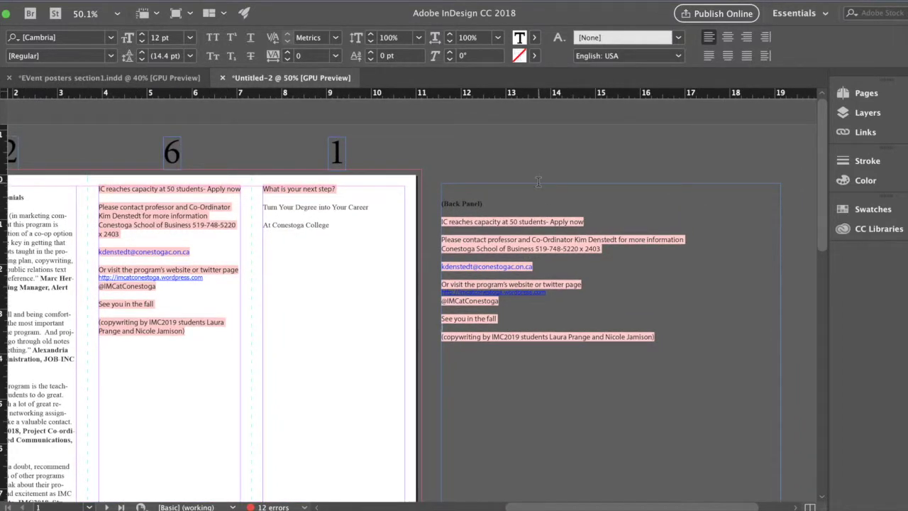
pyautogui.click(539, 189)
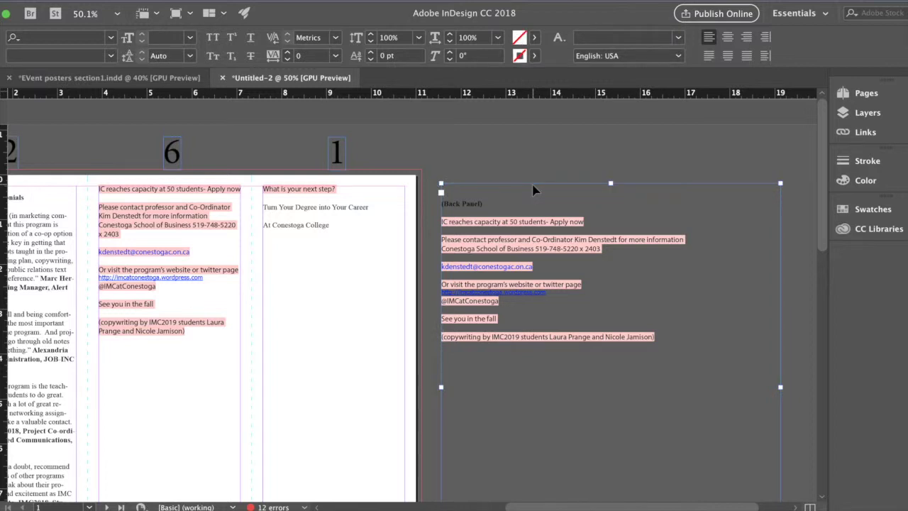
pyautogui.press('Delete')
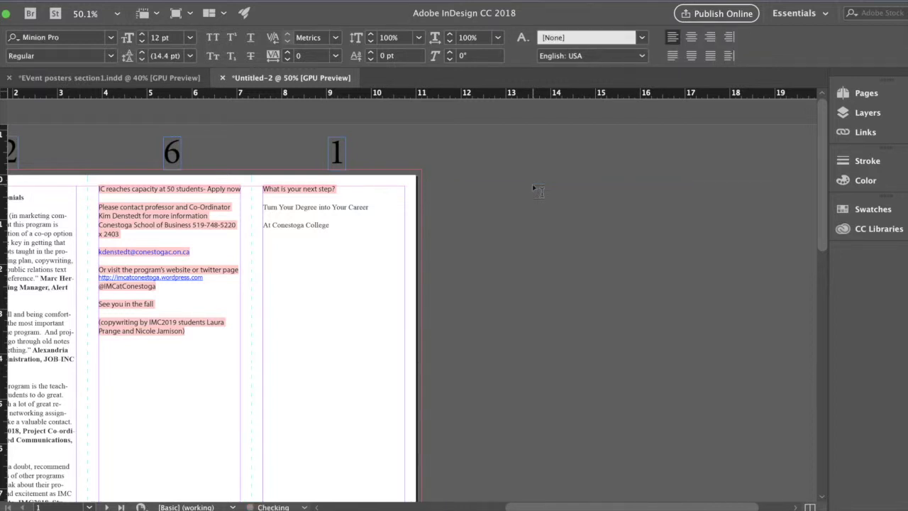
# Review the placed copy in all six panels across both brochure pages
pyautogui.hscroll(2, 536, 186)
pyautogui.scroll(-5, 543, 189)
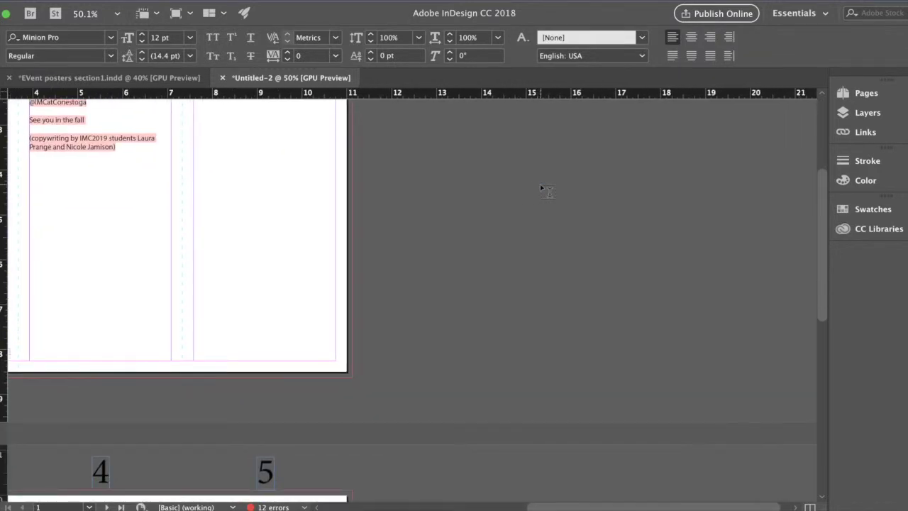
pyautogui.hscroll(-3, 540, 188)
pyautogui.scroll(4, 540, 188)
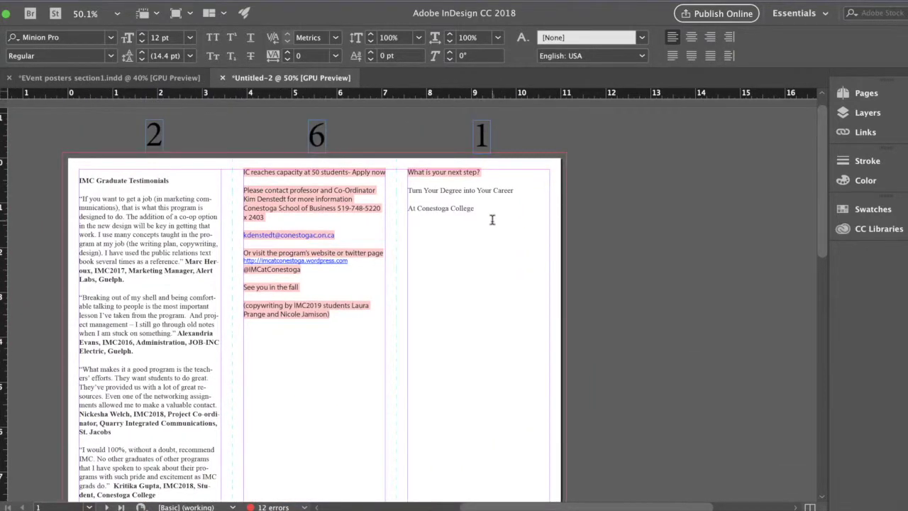
pyautogui.scroll(-2, 491, 220)
pyautogui.hscroll(-1, 492, 220)
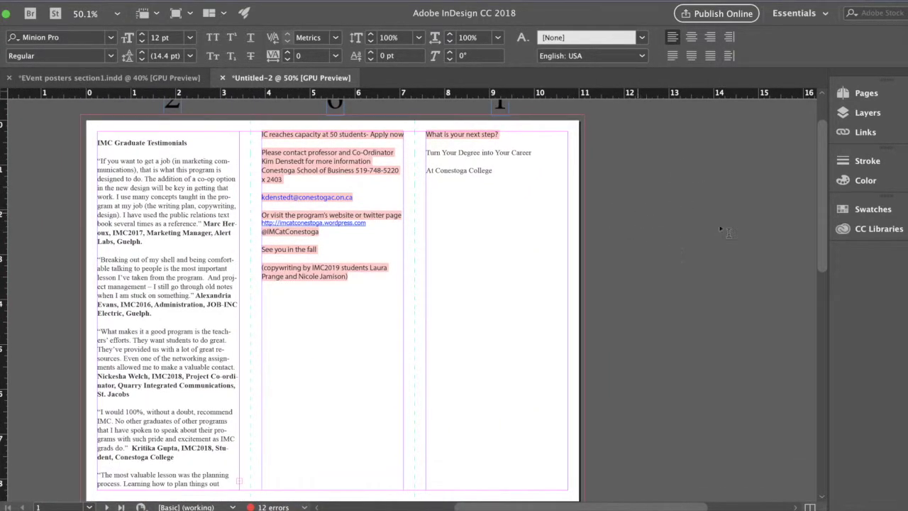
pyautogui.scroll(1, 698, 234)
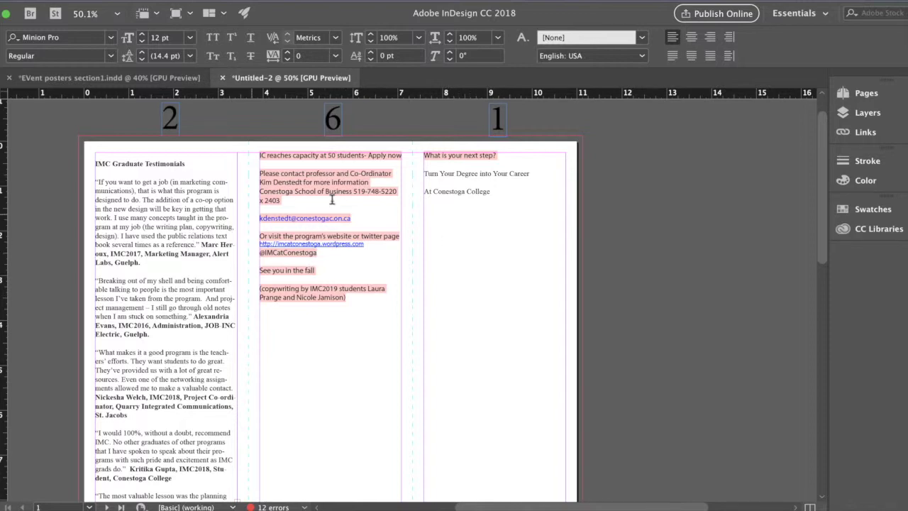
pyautogui.scroll(-10, 332, 200)
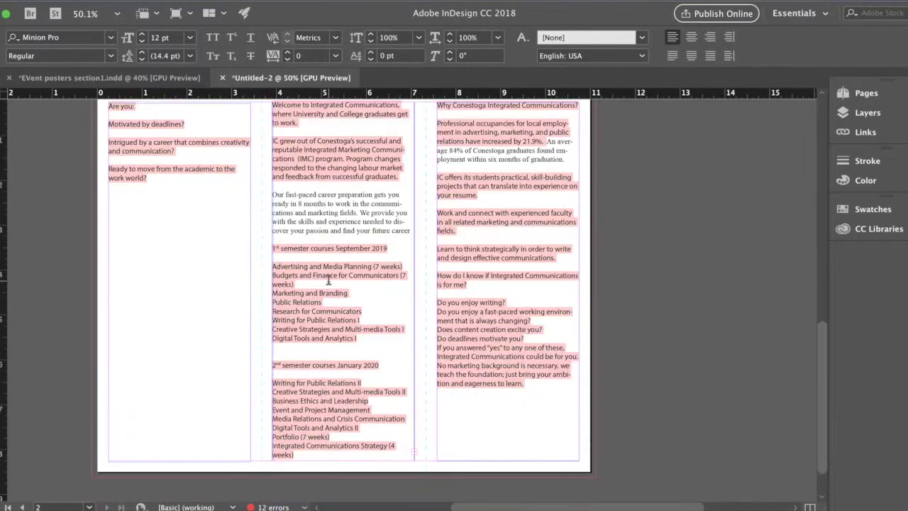
pyautogui.scroll(6, 434, 174)
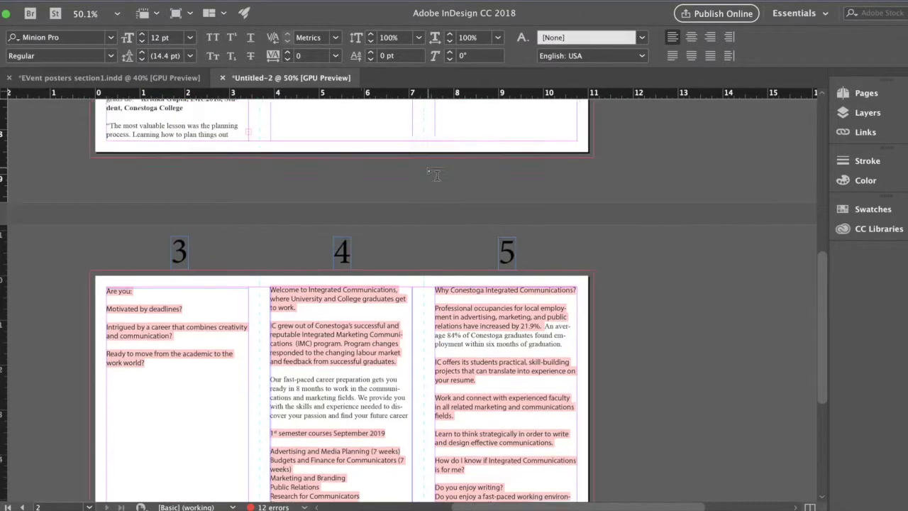
pyautogui.scroll(3, 434, 175)
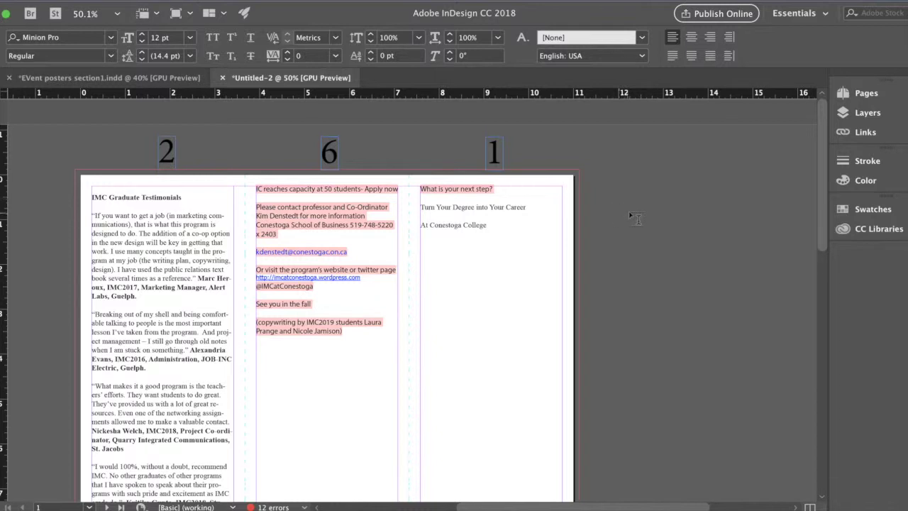
pyautogui.scroll(-2, 636, 287)
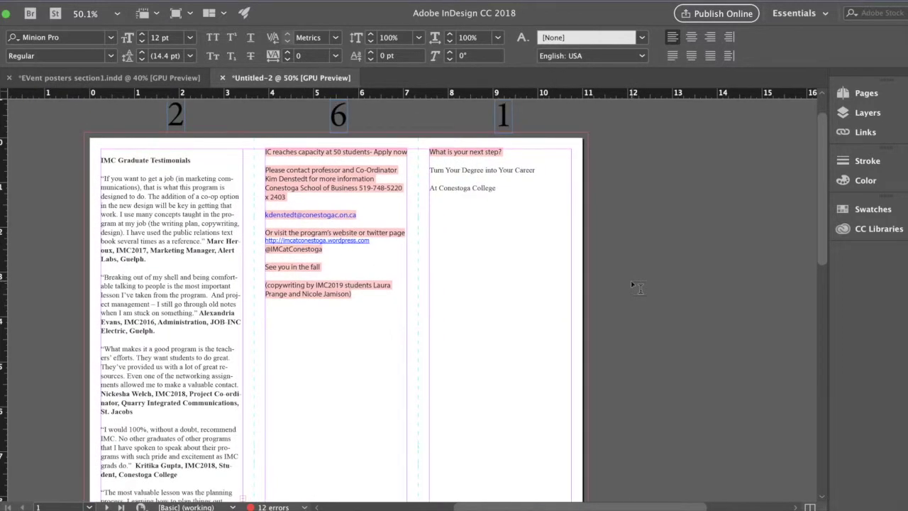
pyautogui.scroll(-1, 638, 288)
pyautogui.scroll(-12, 667, 298)
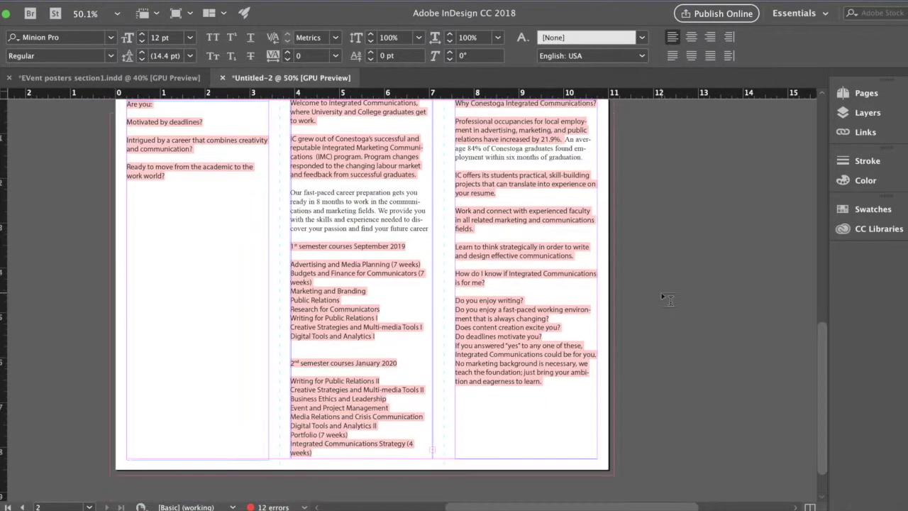
pyautogui.scroll(10, 671, 262)
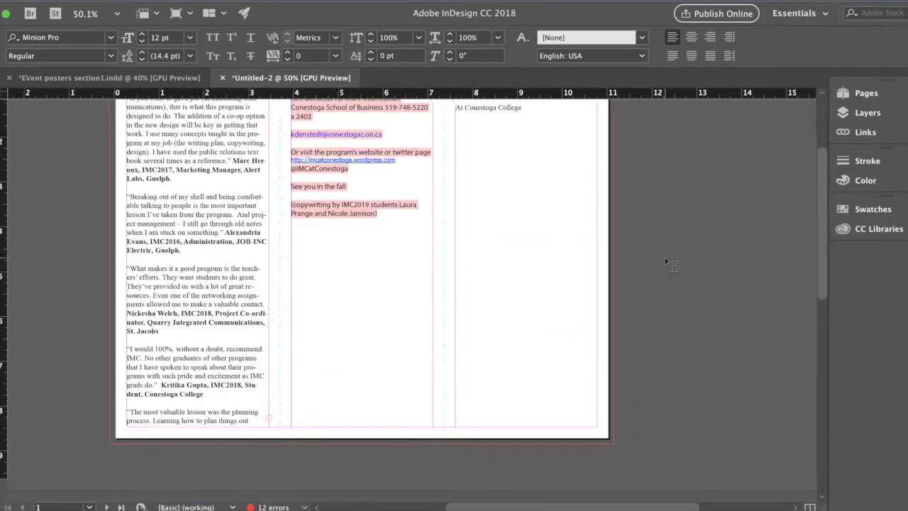
pyautogui.scroll(-1, 671, 262)
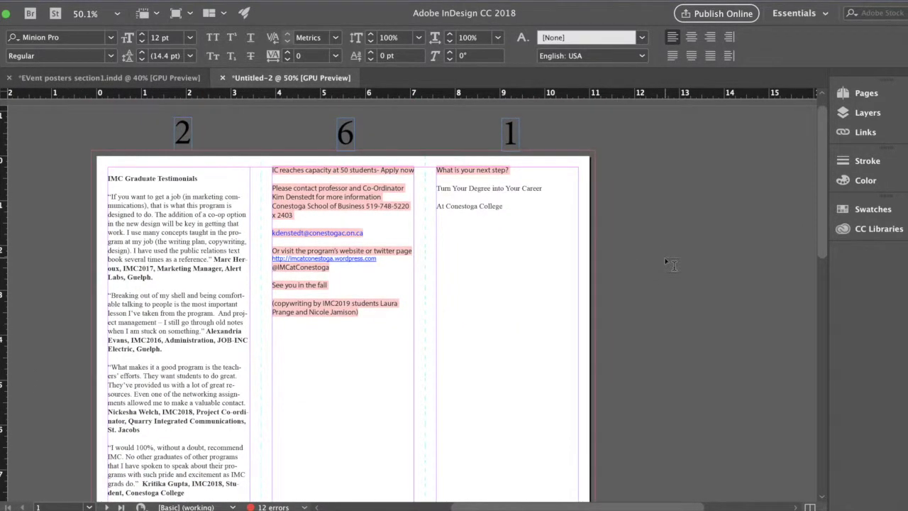
pyautogui.scroll(-1, 653, 283)
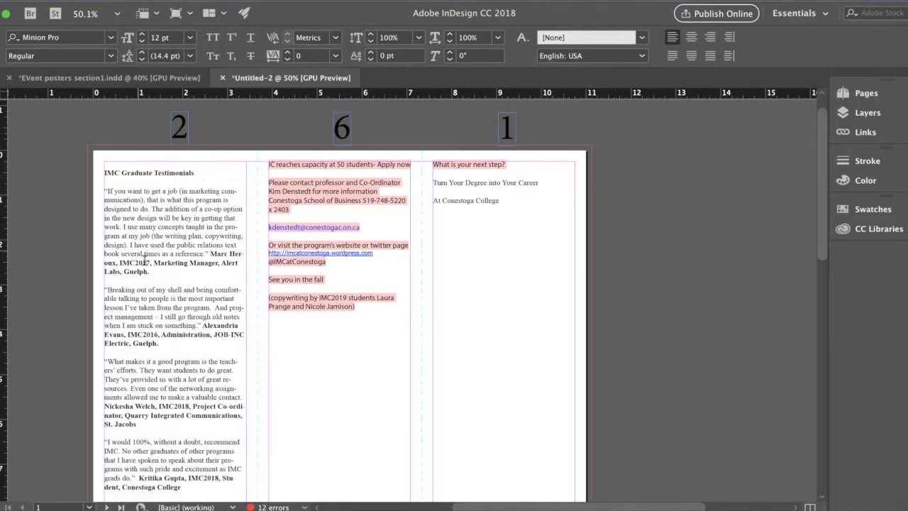
pyautogui.scroll(-10, 445, 294)
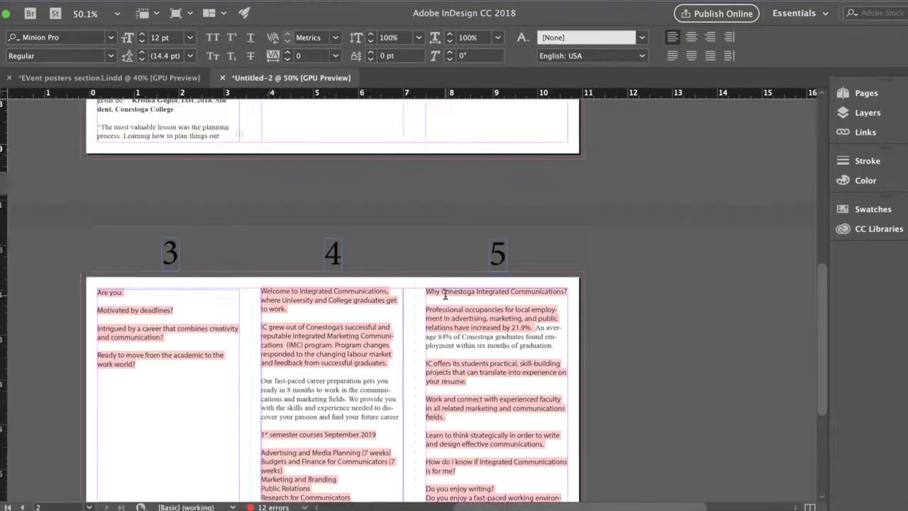
pyautogui.scroll(10, 445, 294)
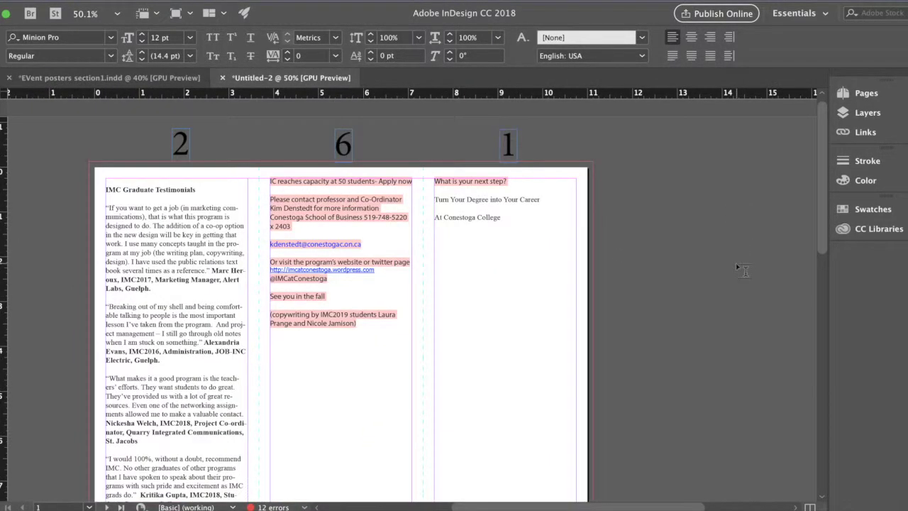
pyautogui.scroll(-1, 743, 271)
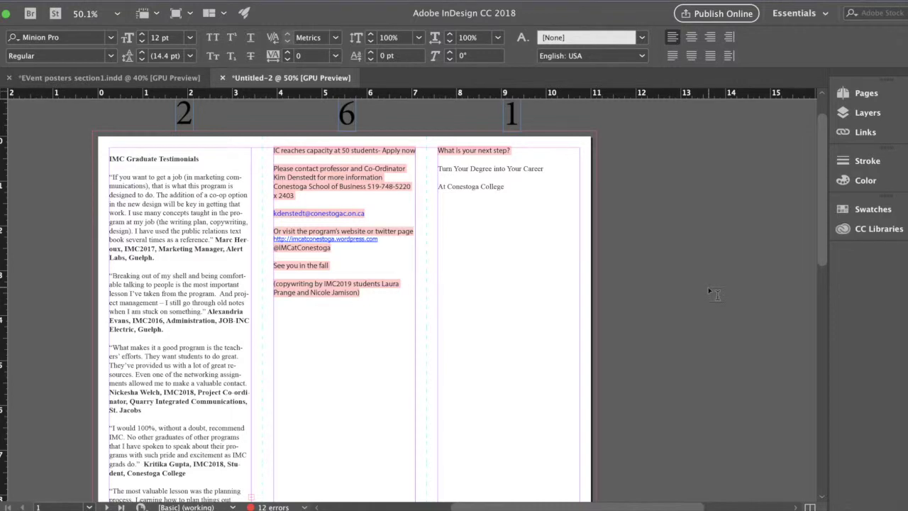